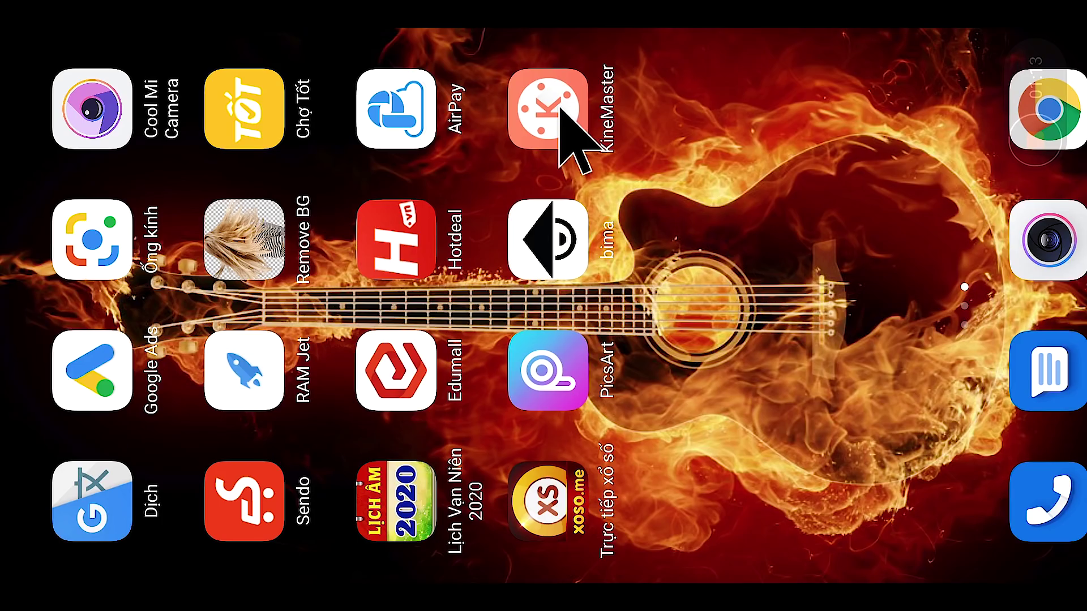
Step: Open KineMaster and create a new project with the 16:9 aspect ratio
left_click(561, 109)
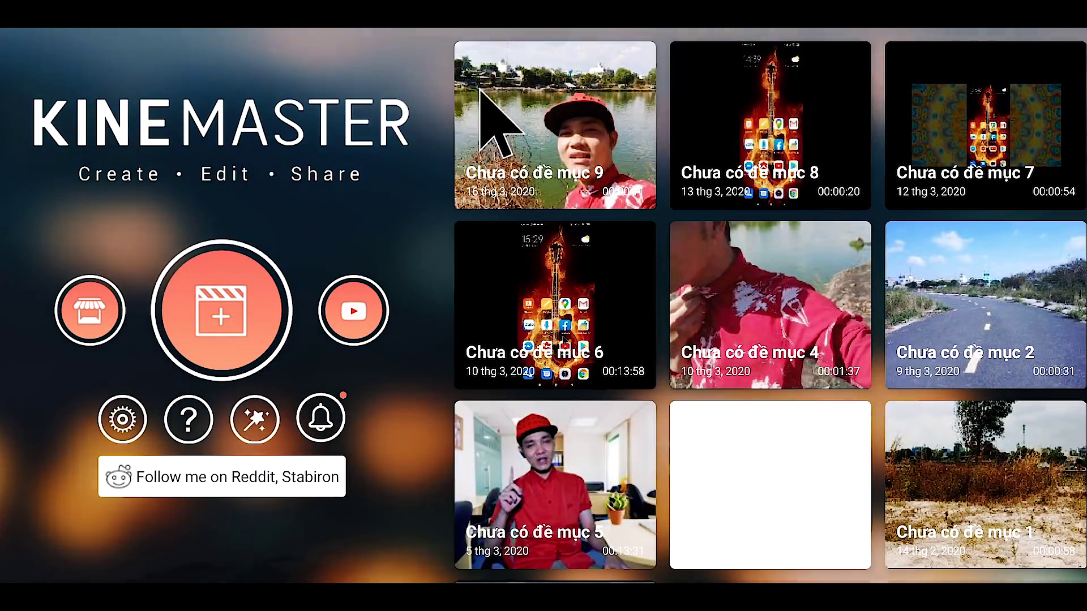
left_click(225, 338)
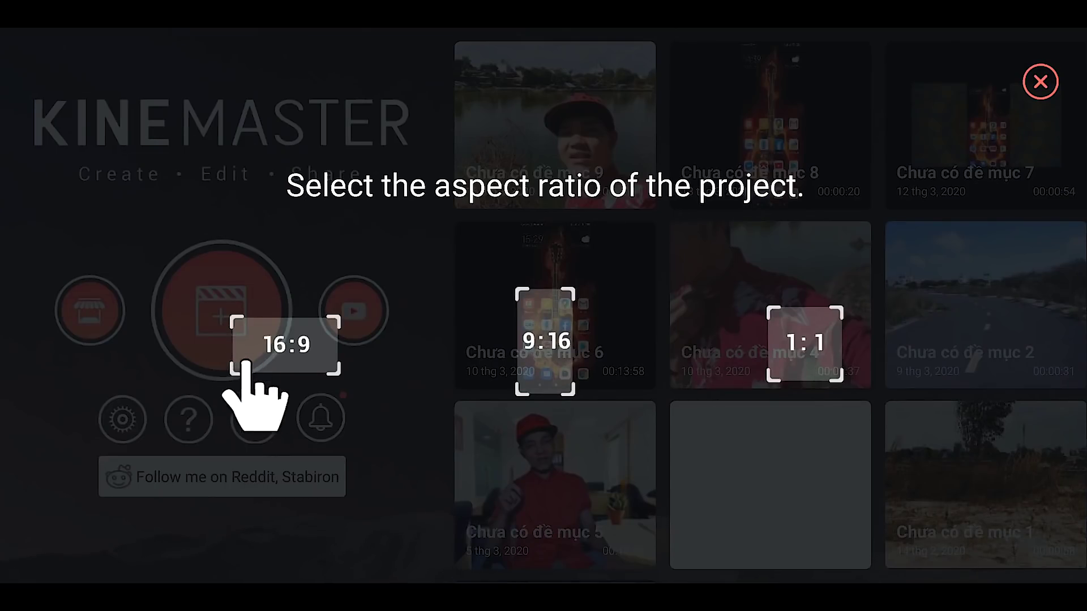
left_click(290, 350)
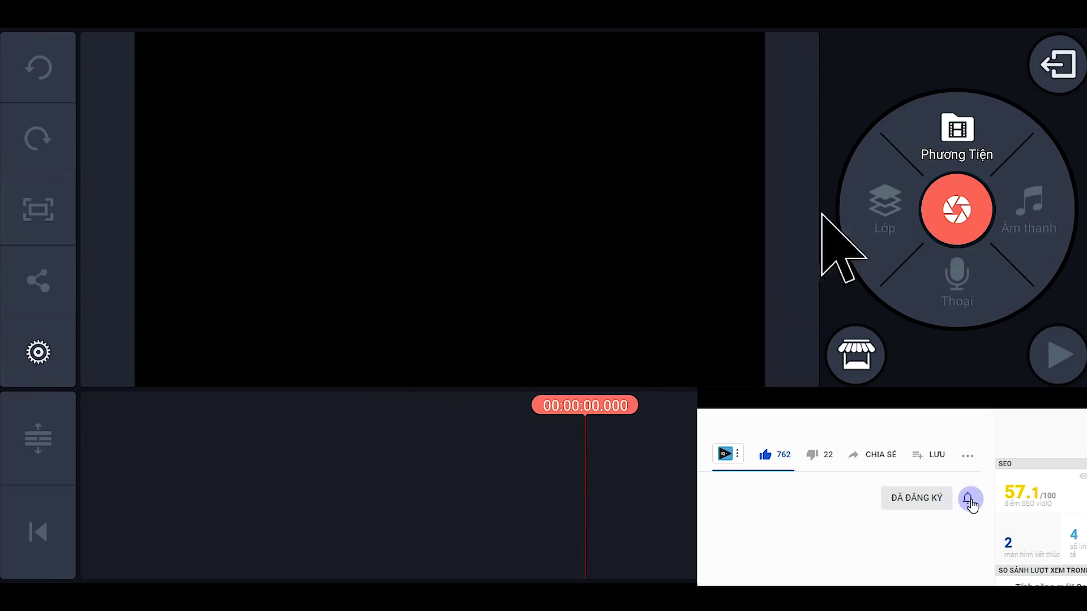
Step: Add the road video with the green cloth from the Đồ nghề folder to the main timeline
left_click(959, 144)
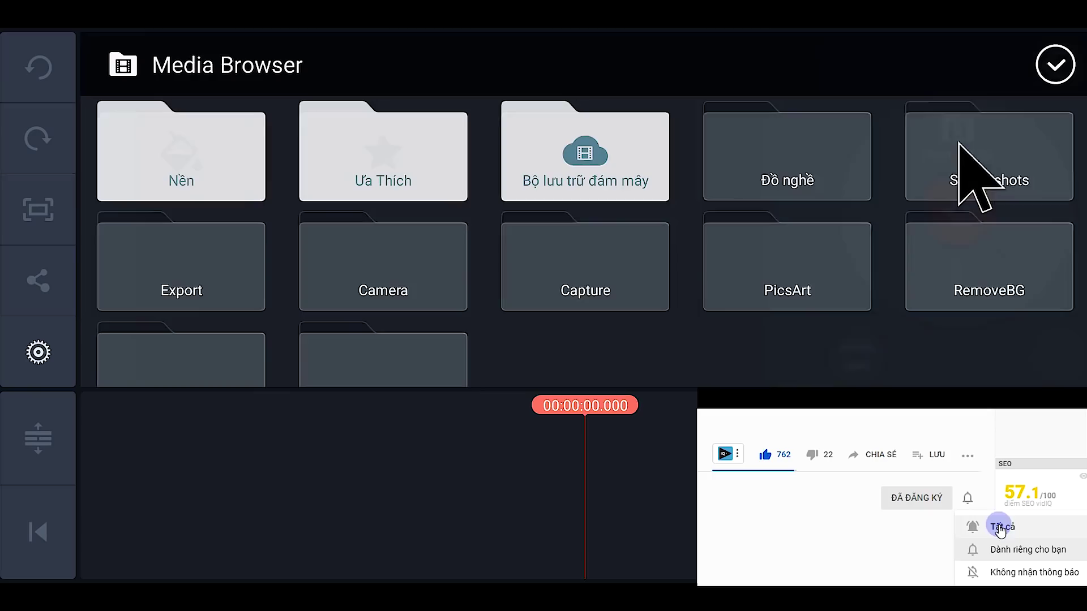
left_click(797, 164)
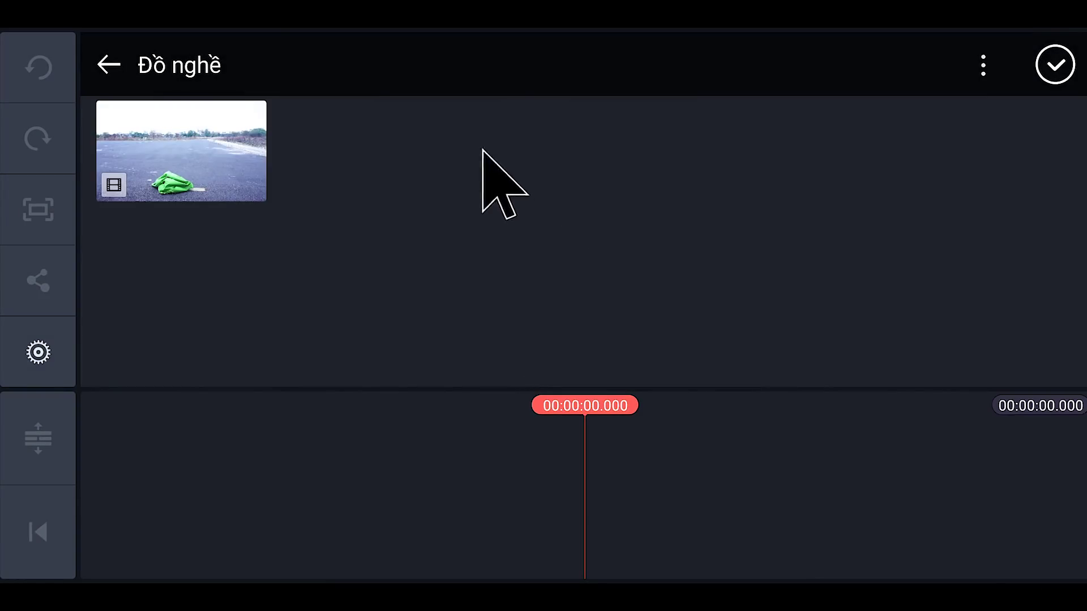
left_click(191, 160)
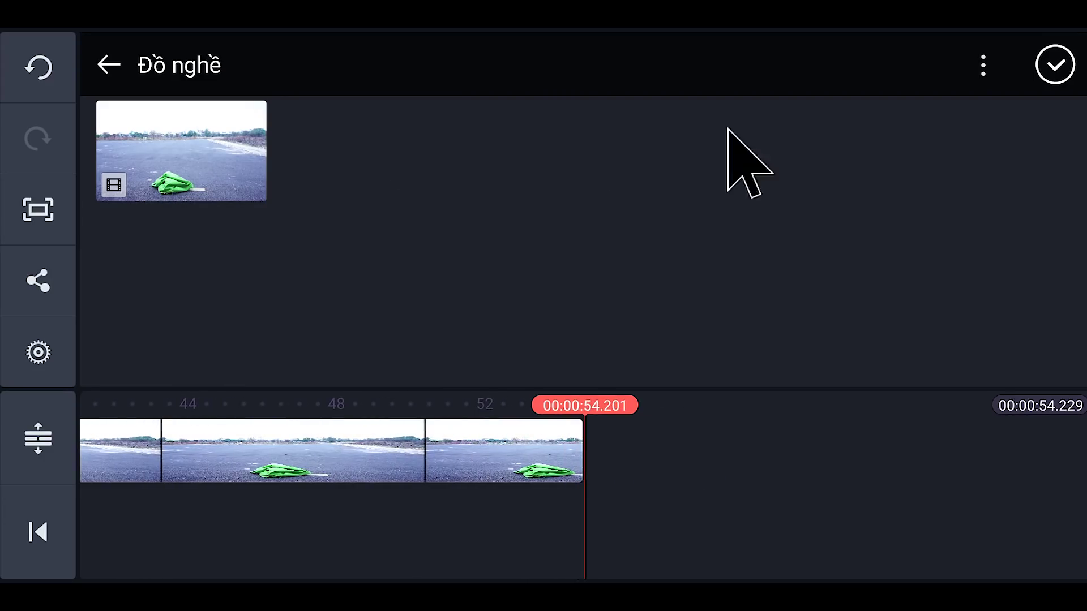
left_click(1053, 65)
Step: Capture the empty-road frame at about 51.9 s near the video's end and save it as an image
left_click_drag(633, 490, 695, 491)
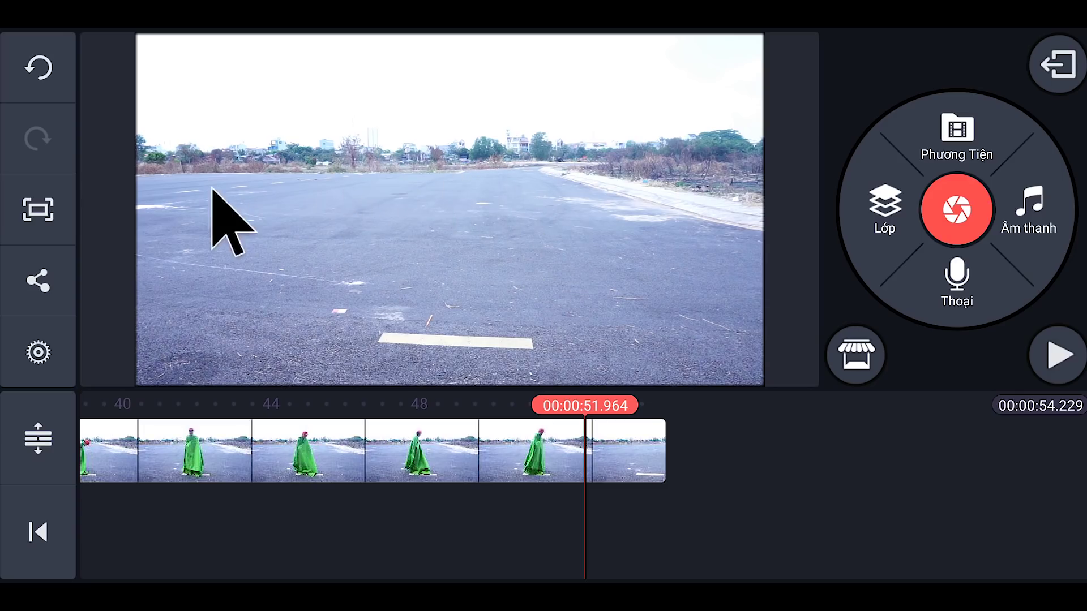
left_click(40, 215)
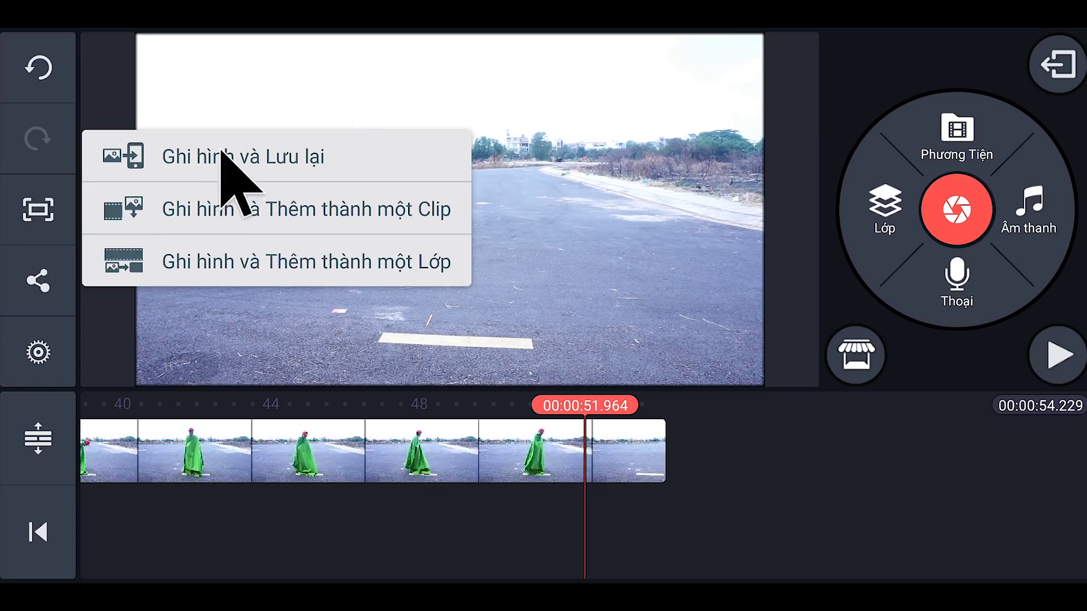
left_click(255, 160)
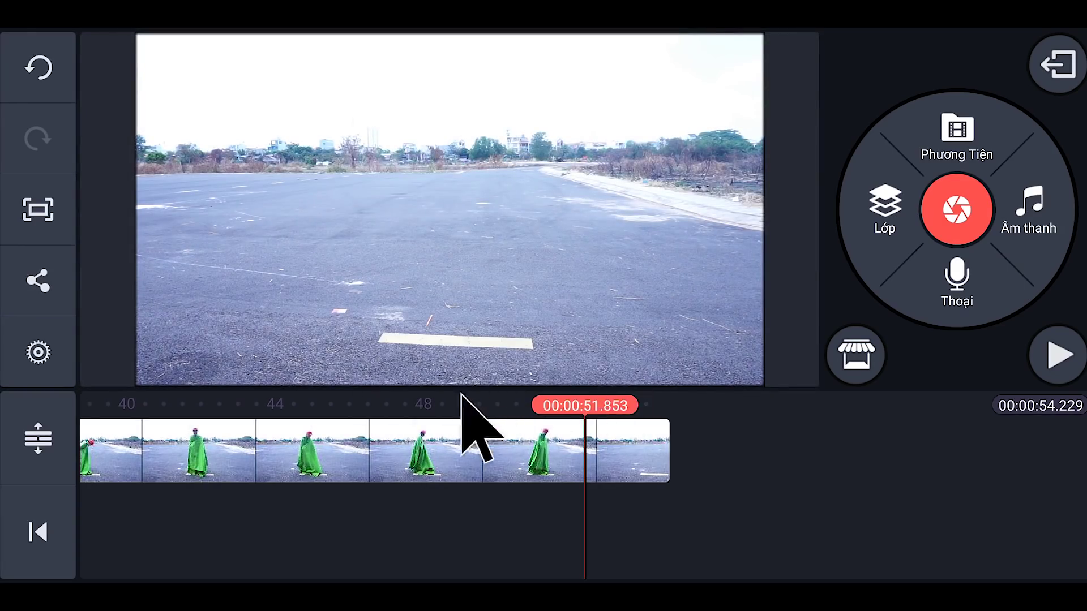
Step: Replace the video on the main timeline with the captured empty-road image from the Capture folder
left_click(374, 447)
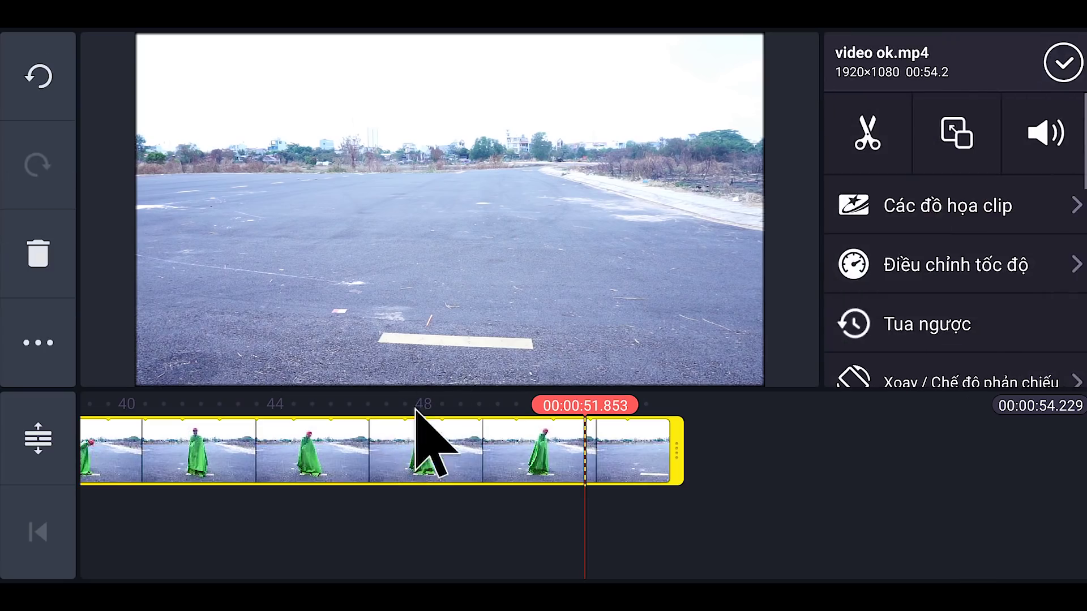
left_click(26, 249)
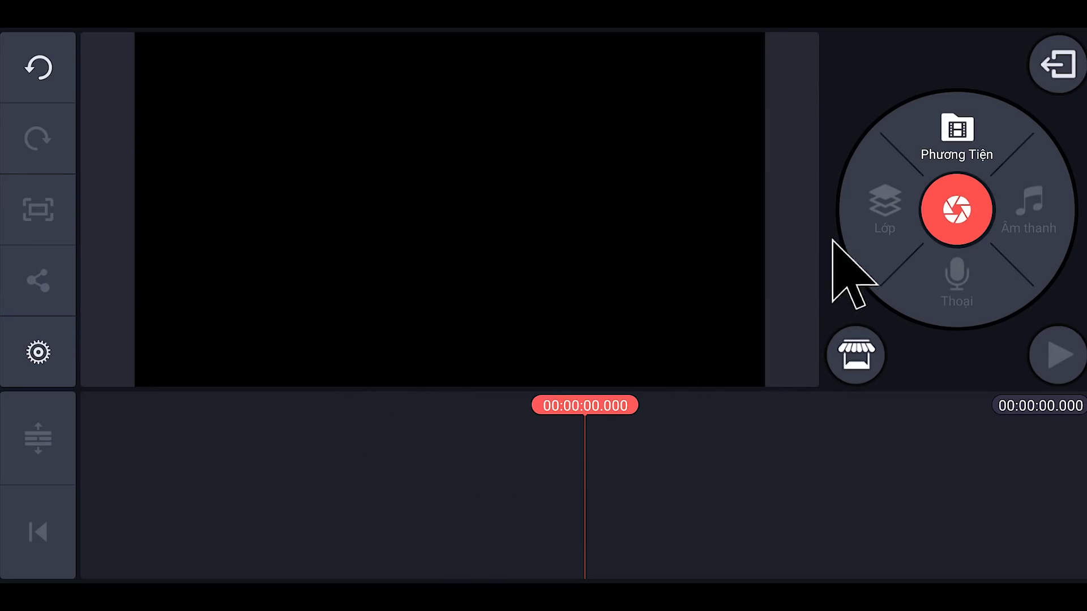
left_click(928, 157)
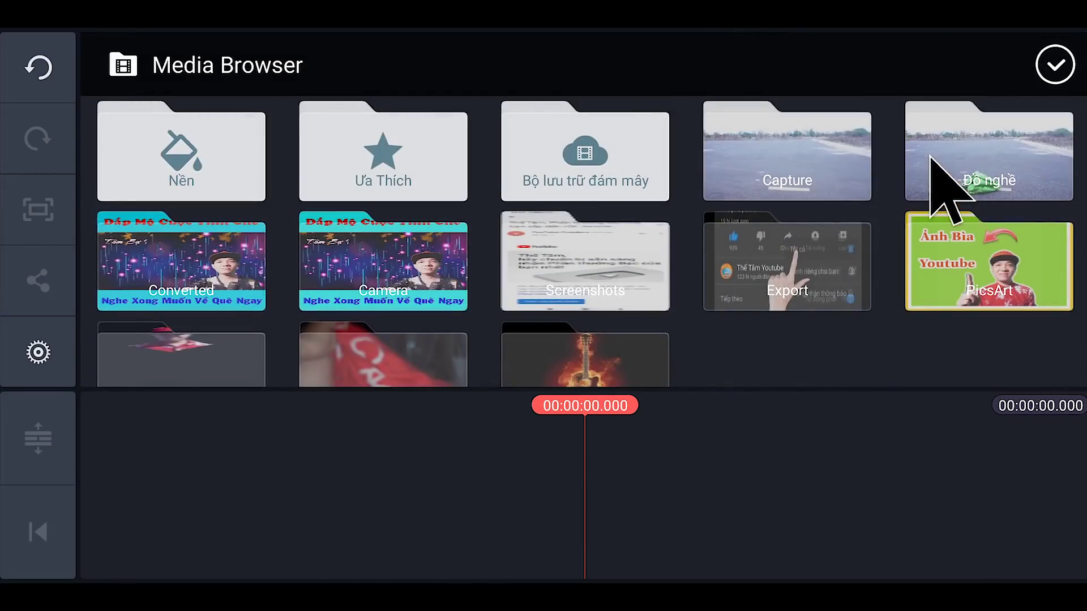
left_click(781, 156)
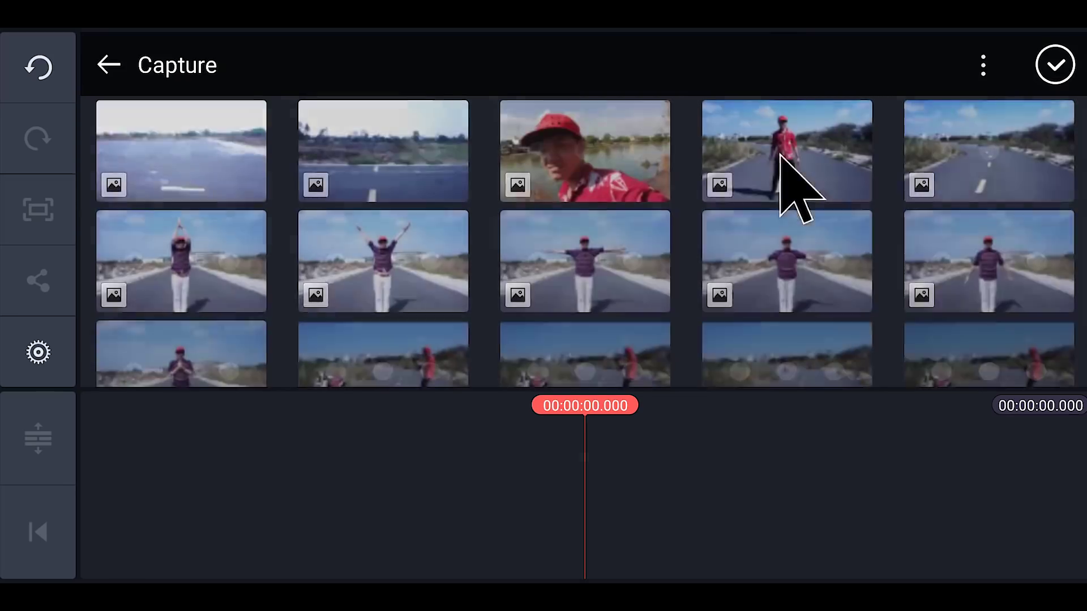
left_click(187, 130)
left_click(1054, 65)
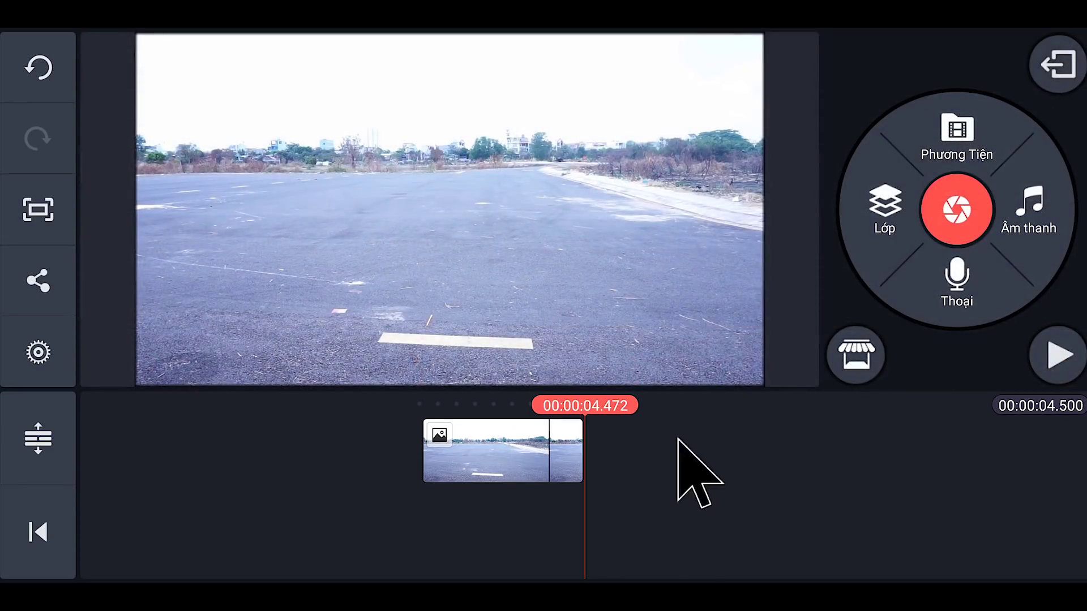
Step: Add video ok.mp4 from the Đồ nghề folder as a media layer at the start of the timeline
left_click_drag(650, 485, 804, 485)
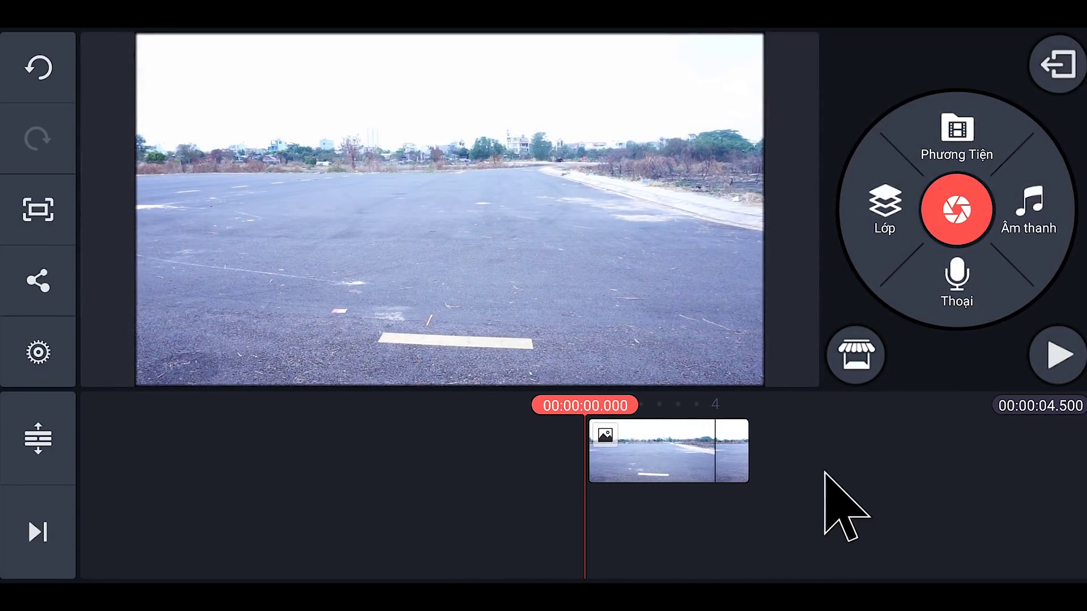
left_click(884, 207)
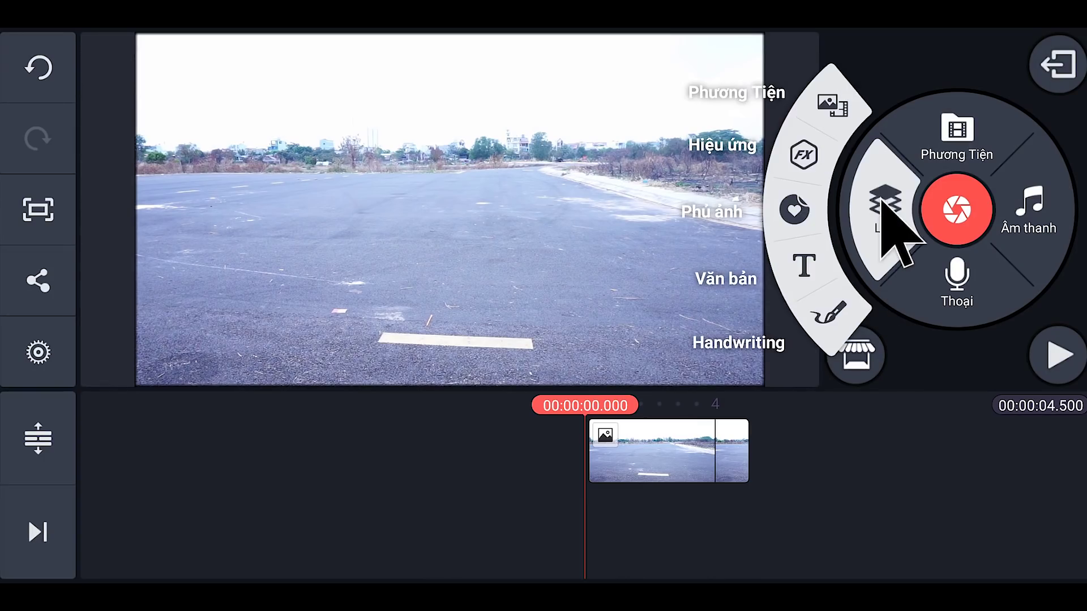
left_click(833, 108)
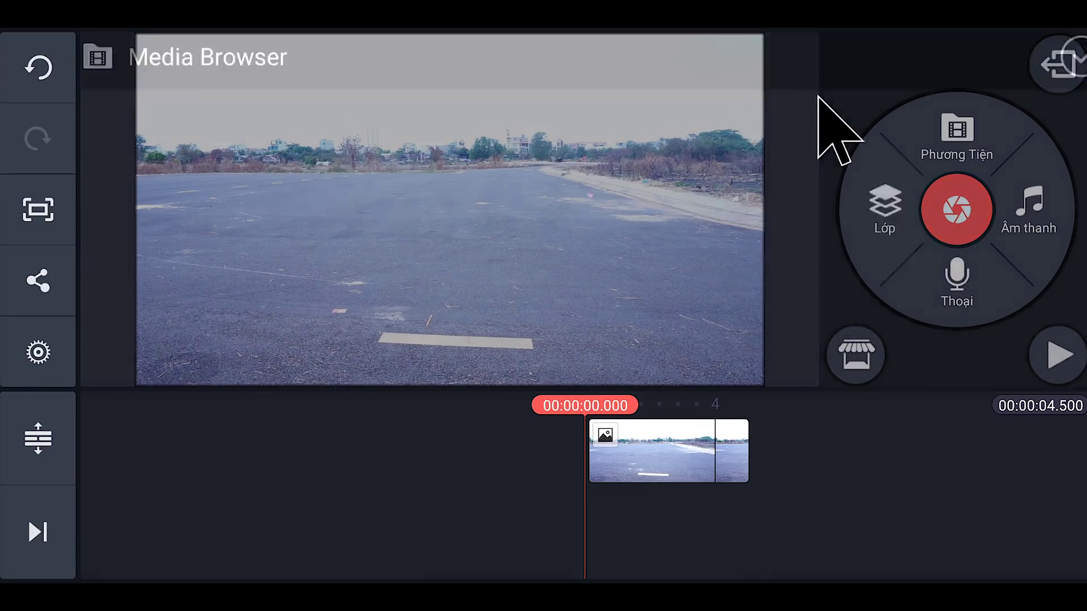
left_click(963, 153)
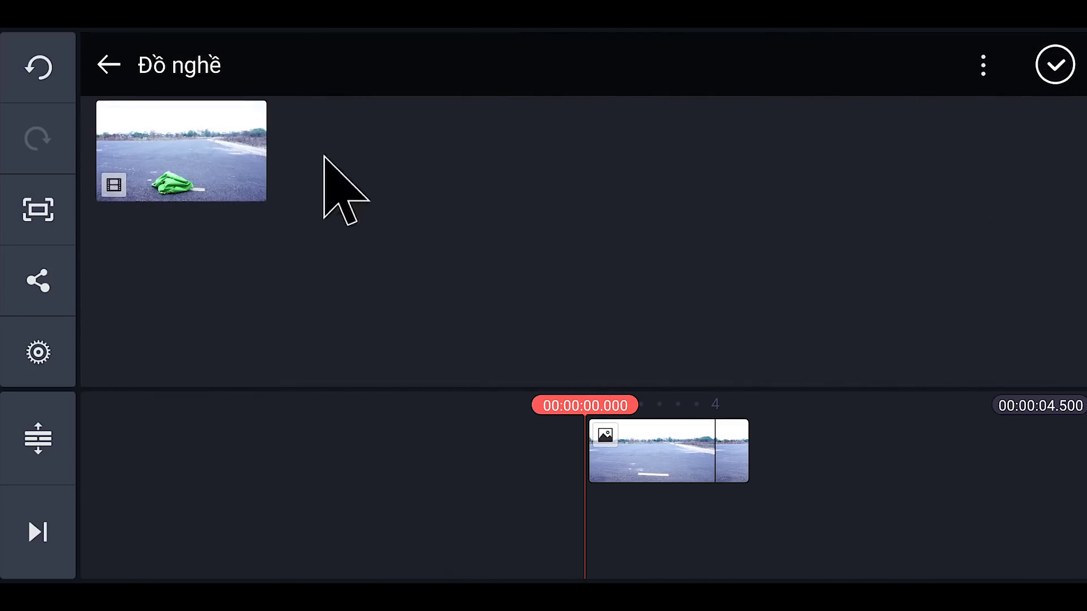
left_click(202, 150)
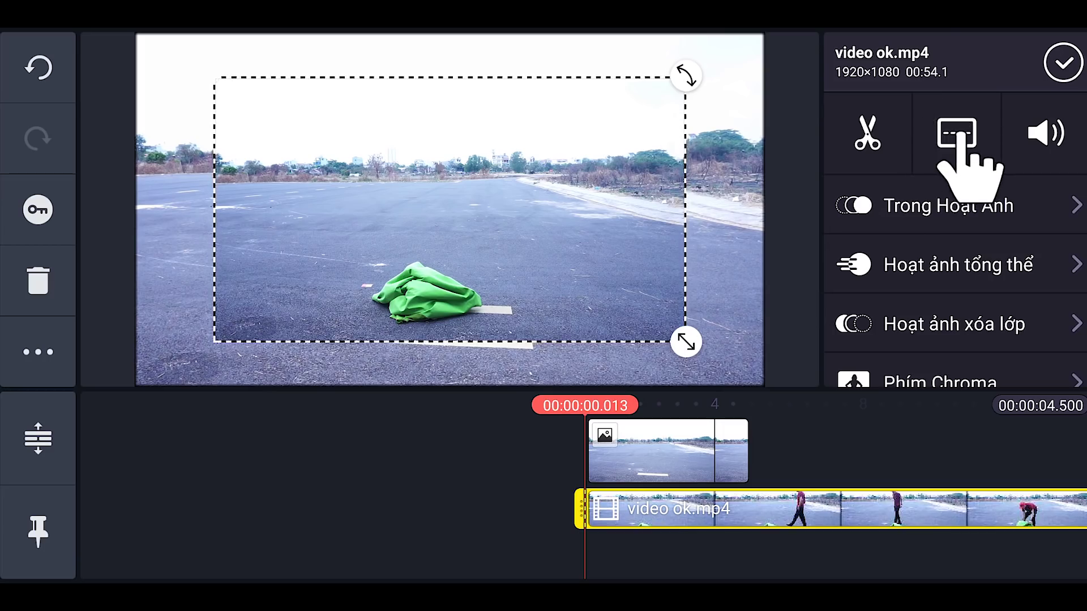
Step: Make the video layer fill the whole frame using the full-screen split-screen layout
left_click(958, 134)
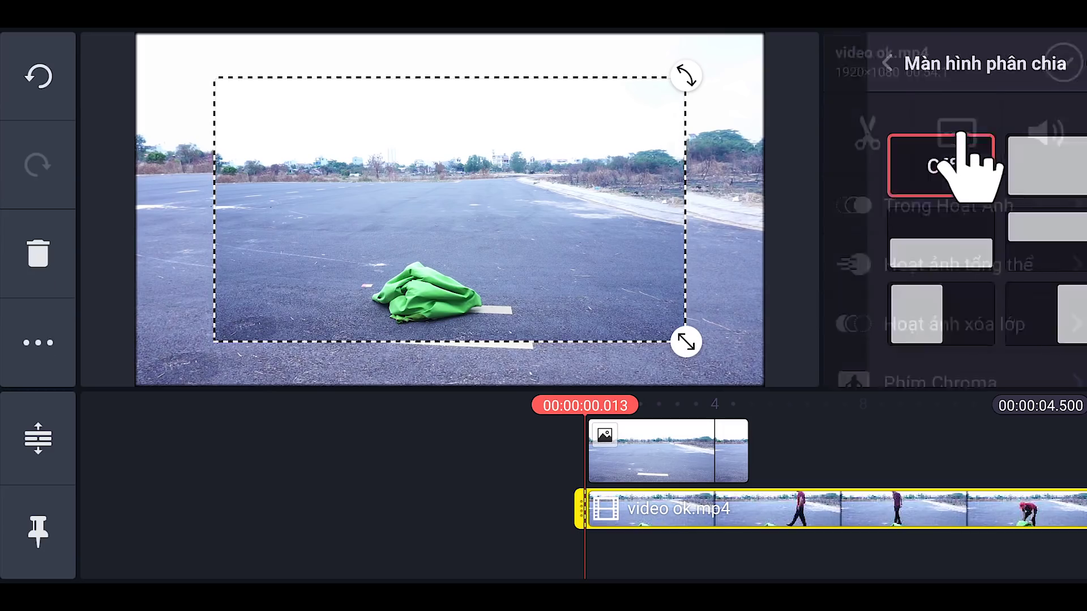
left_click(1016, 167)
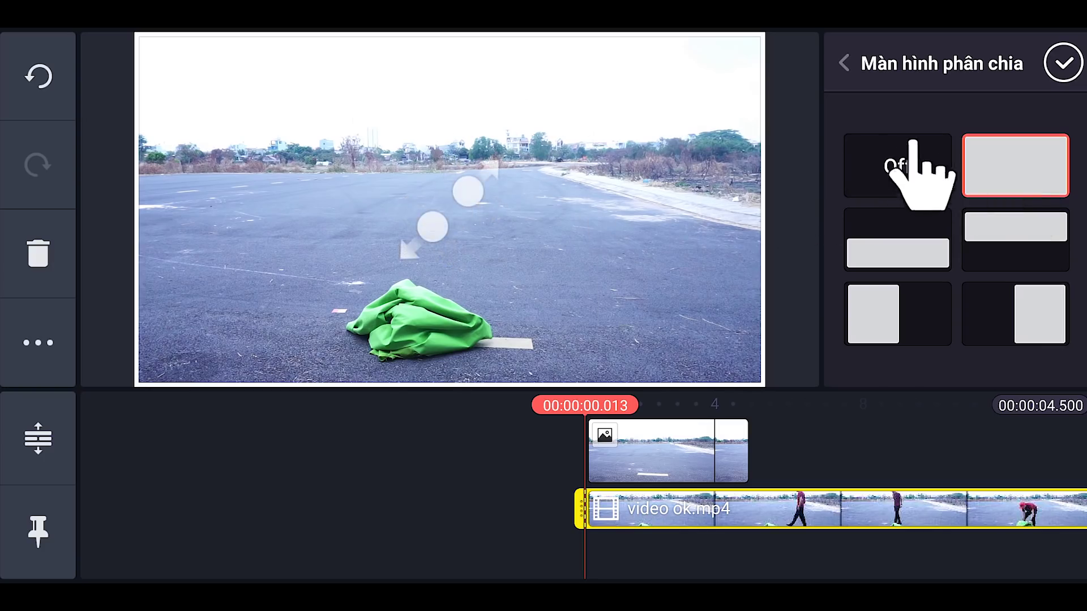
left_click(1063, 62)
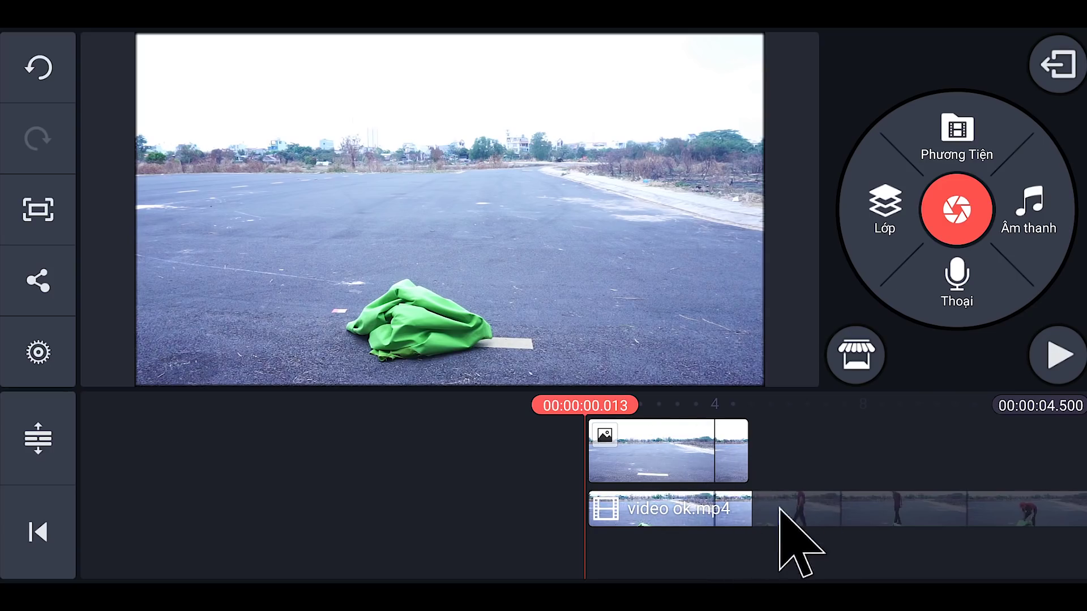
Step: Extend the empty-road background image to about 57 s so that it covers the whole video layer
left_click_drag(752, 524, 604, 545)
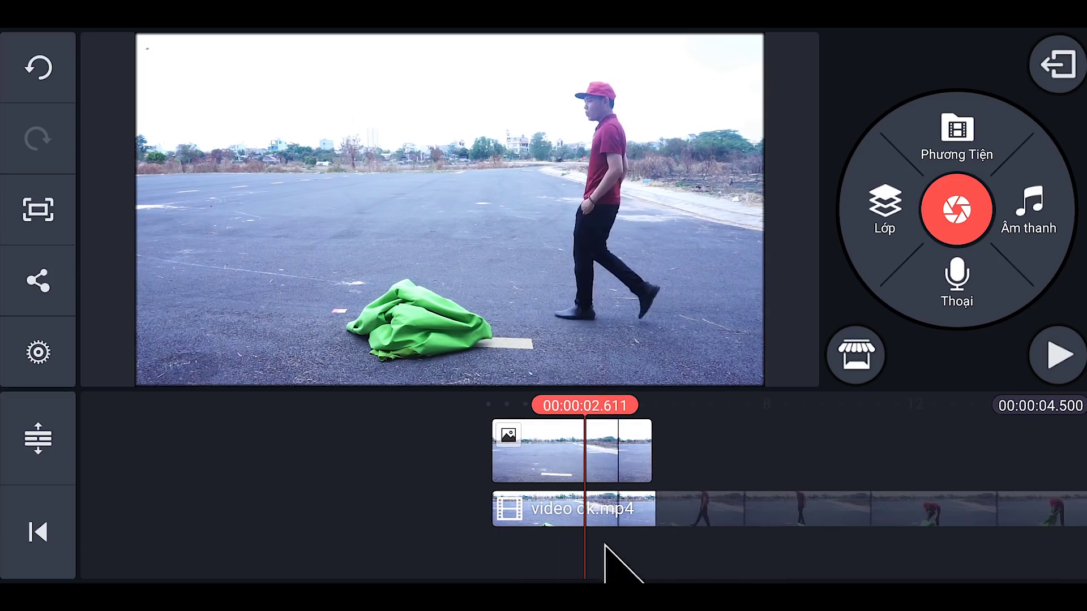
left_click(618, 452)
left_click_drag(659, 458, 1085, 452)
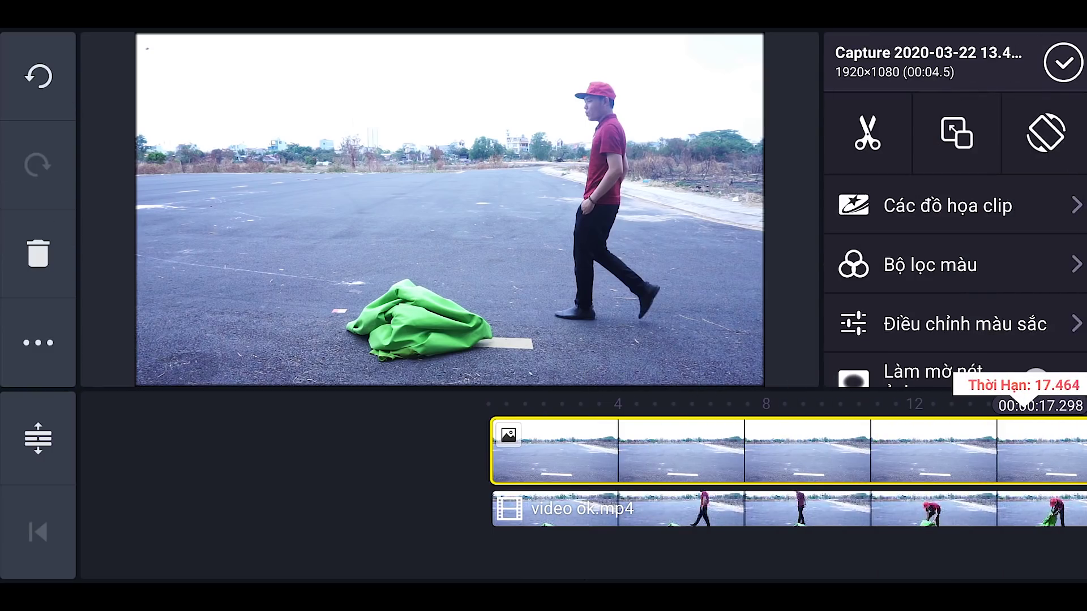
left_click_drag(592, 453, 1042, 436)
left_click_drag(592, 465, 1053, 447)
left_click_drag(590, 451, 995, 468)
Step: Split the background image at 00:00:48.644 and delete the part after the playhead
left_click_drag(669, 534, 854, 522)
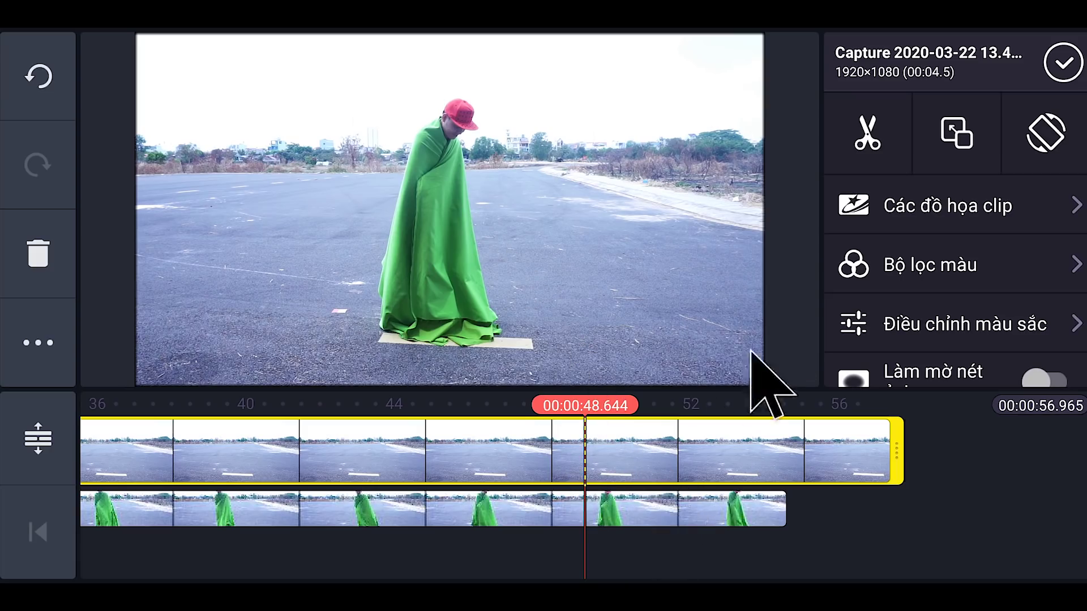
left_click(872, 150)
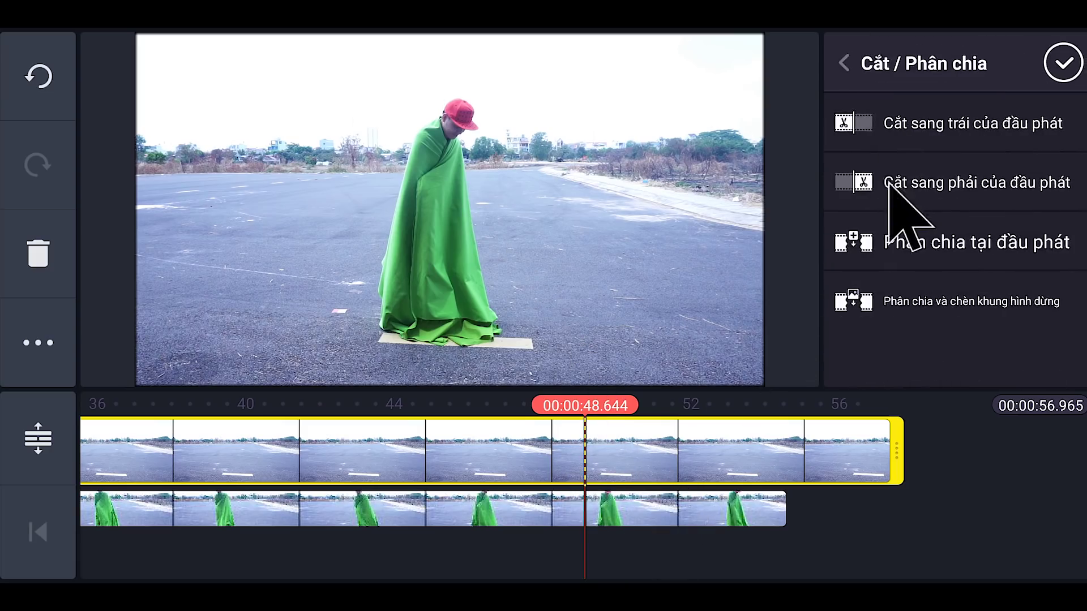
left_click(932, 248)
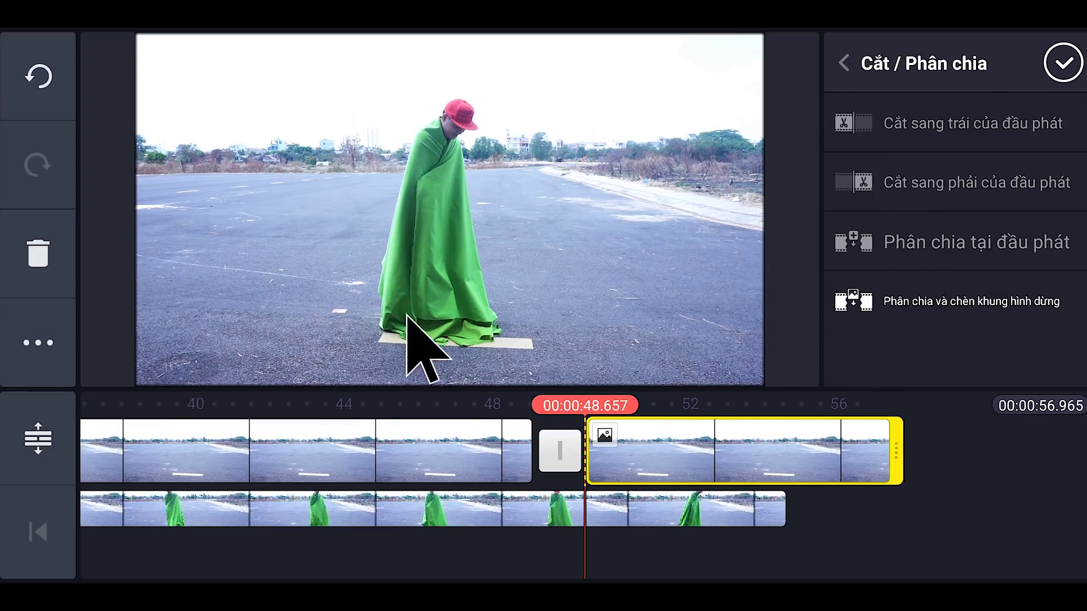
left_click(48, 261)
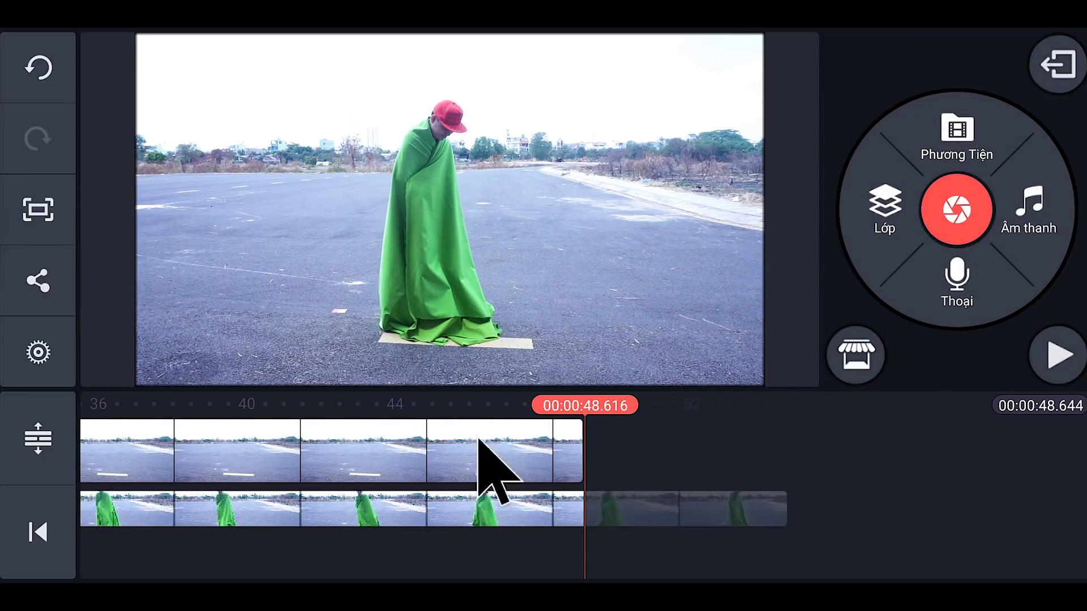
Step: Split the video ok.mp4 layer at the end of the background image and delete its leftover tail
left_click(628, 513)
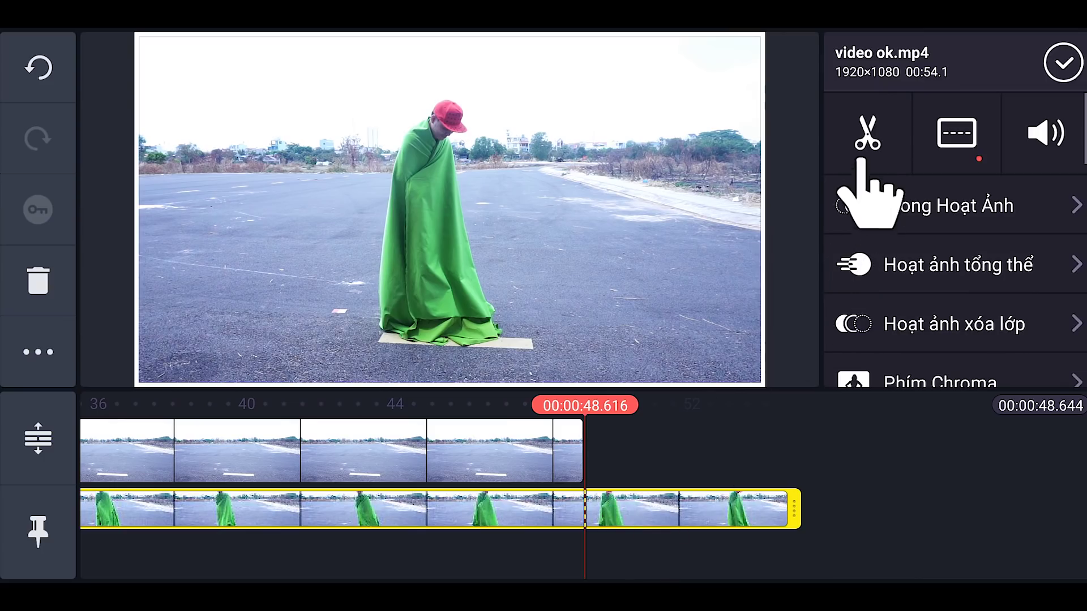
left_click(861, 144)
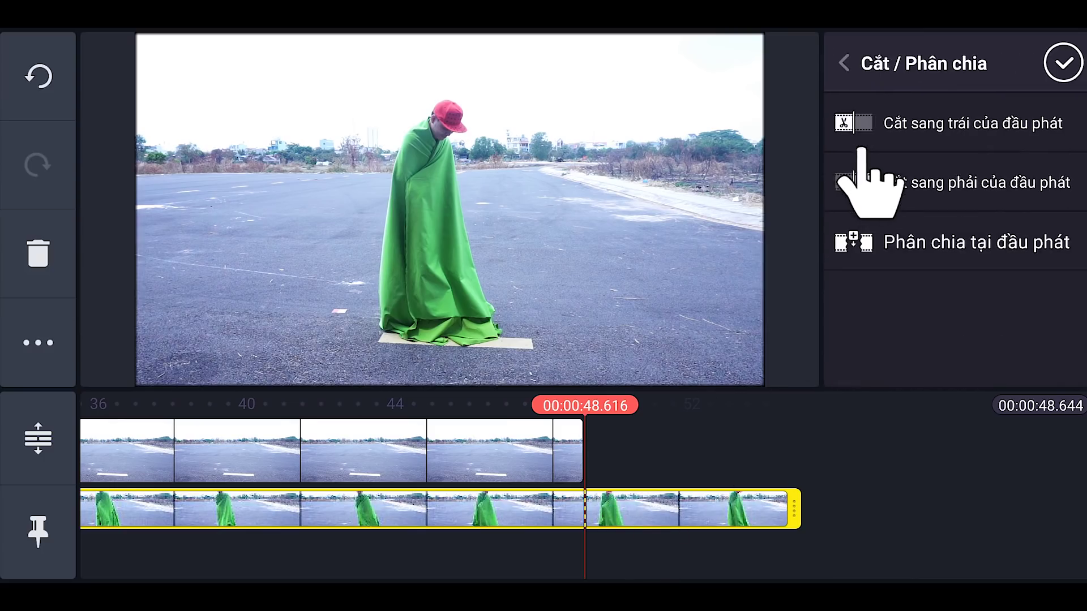
left_click(889, 245)
left_click(59, 252)
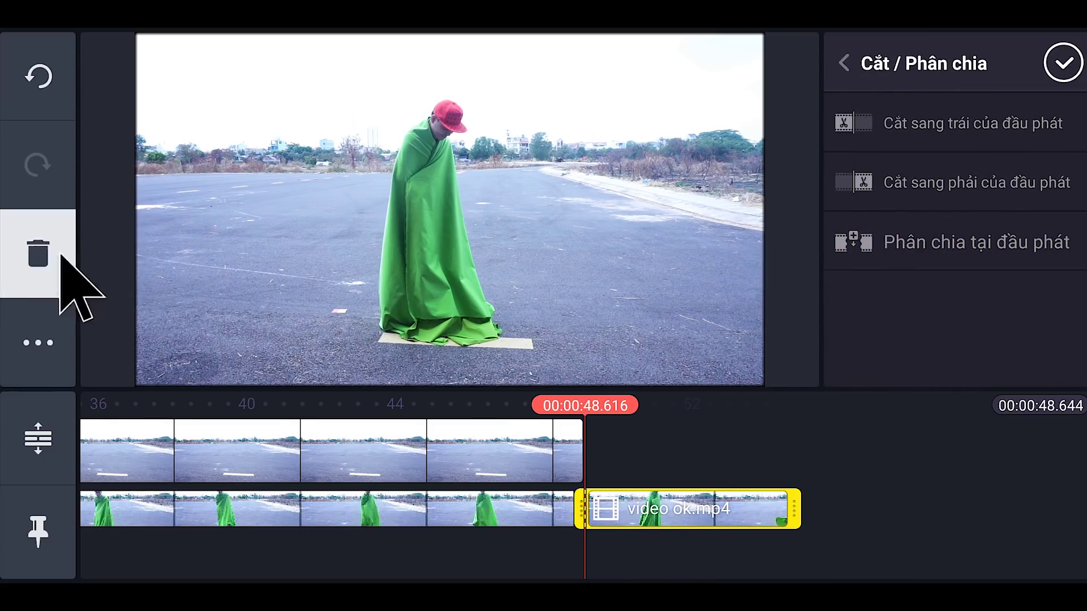
key("ctrl+z")
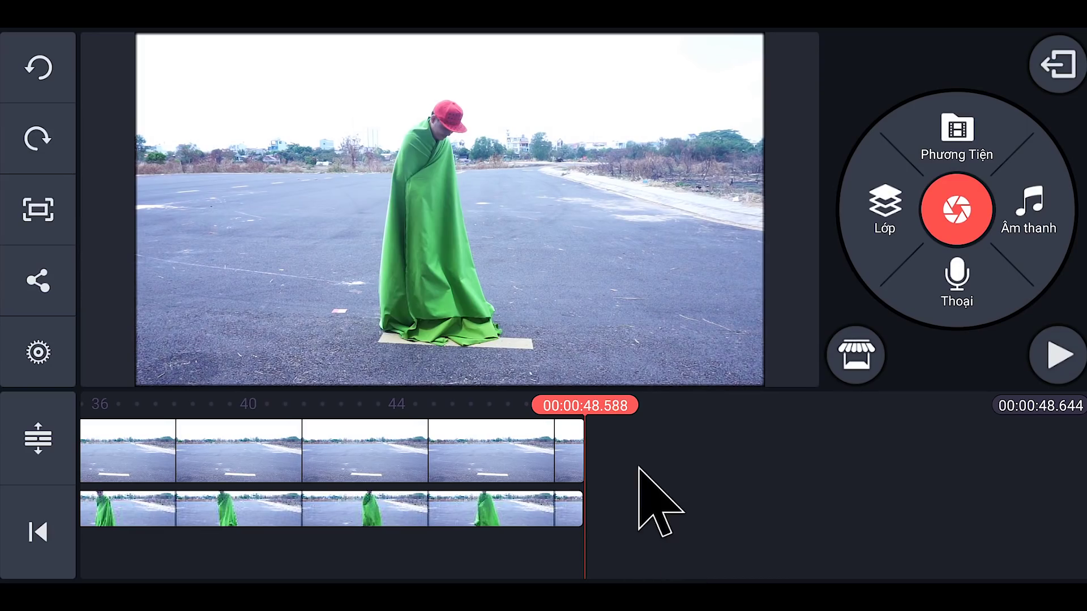
Step: Turn on the chroma key for the video ok.mp4 layer while viewing the green cloth at about 28.4 s
left_click_drag(639, 468, 699, 466)
left_click_drag(398, 498, 451, 490)
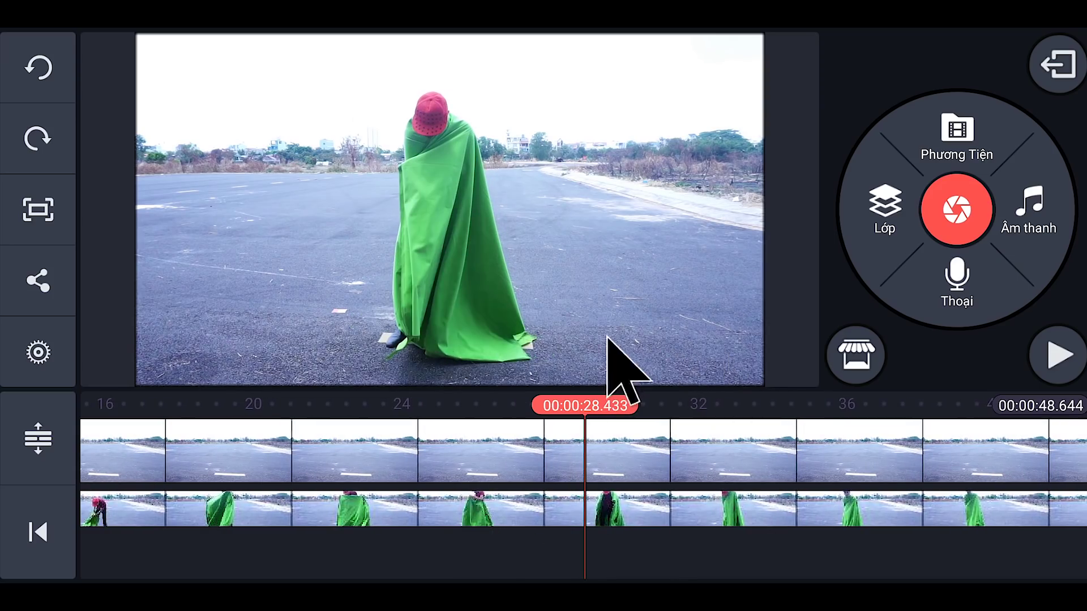
left_click(539, 506)
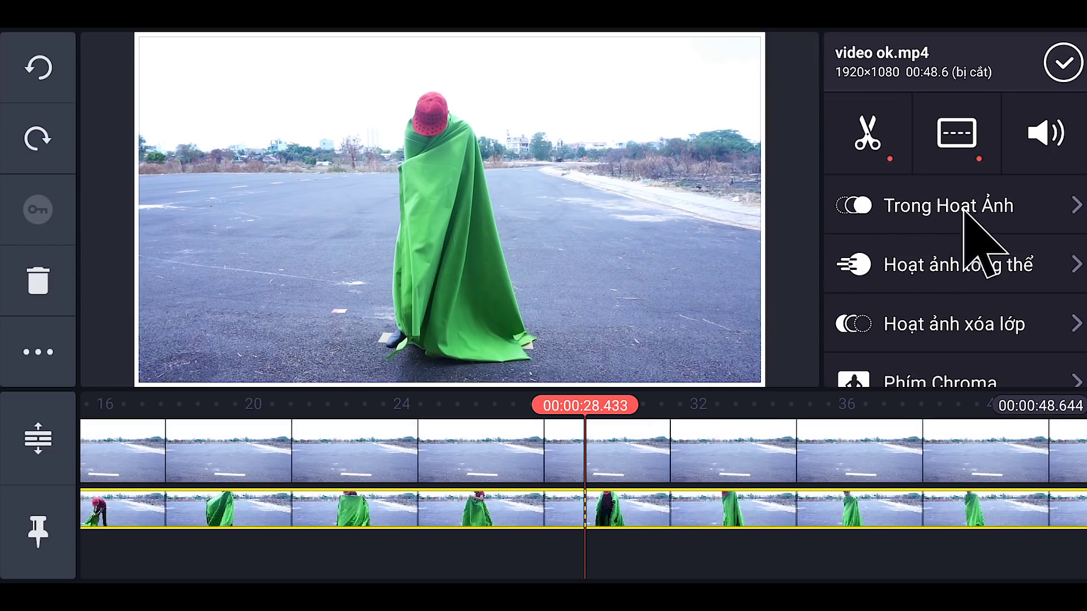
scroll(985, 226, "down", 3)
scroll(959, 255, "up", 2)
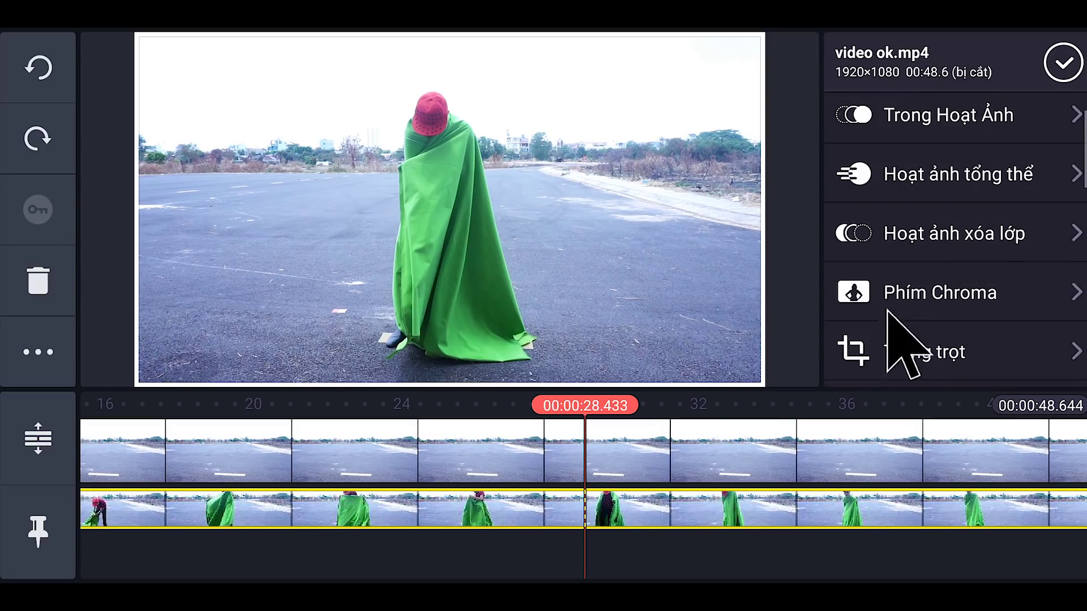
left_click(933, 290)
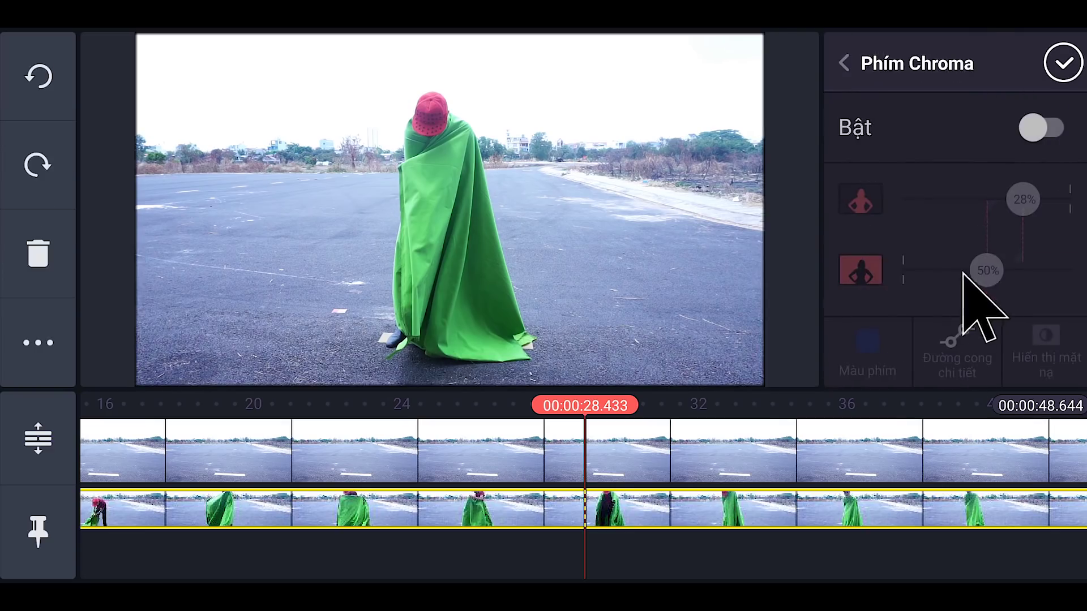
left_click(1031, 126)
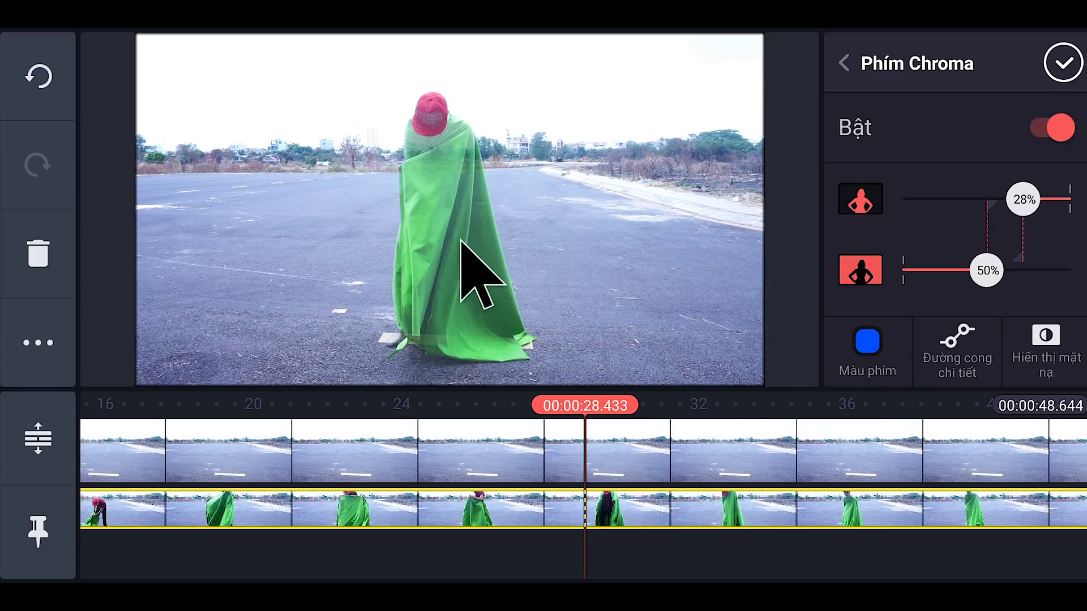
Step: Set the chroma key colour to the suggested pure green #00FF00
left_click(872, 342)
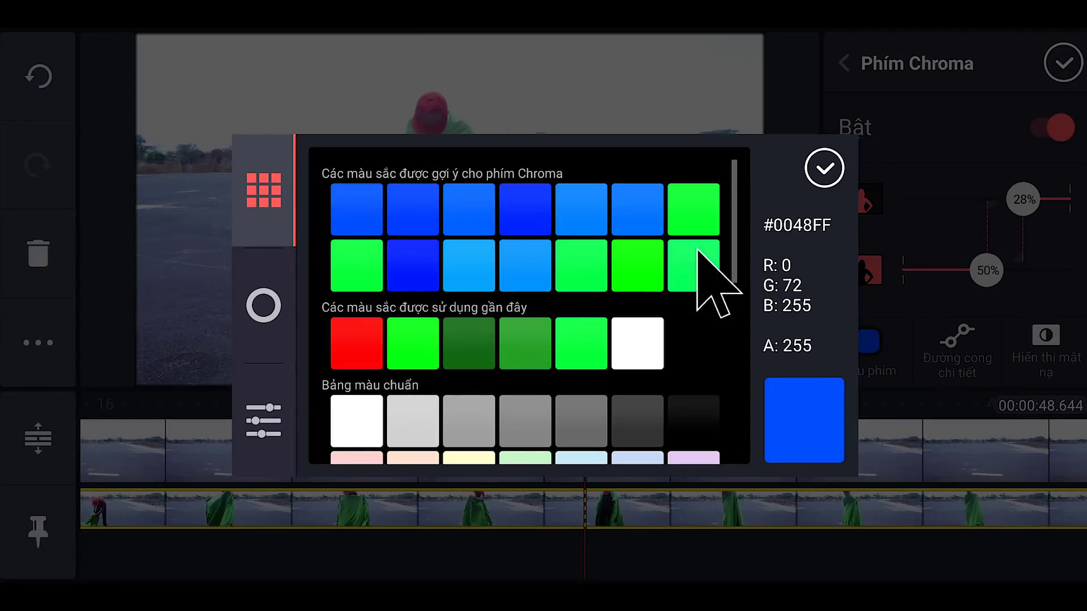
left_click(625, 274)
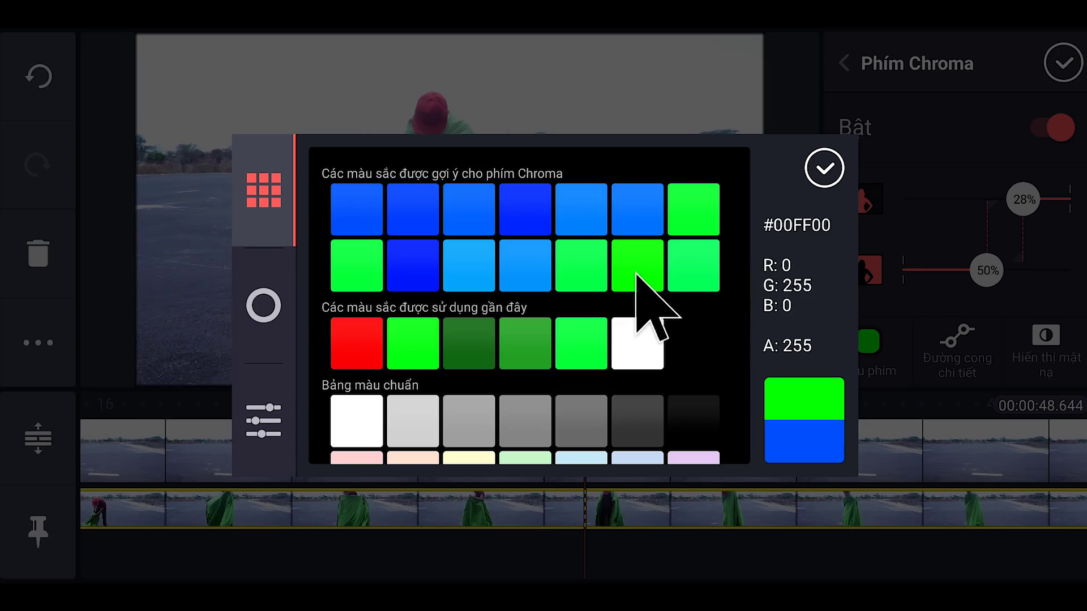
left_click(825, 168)
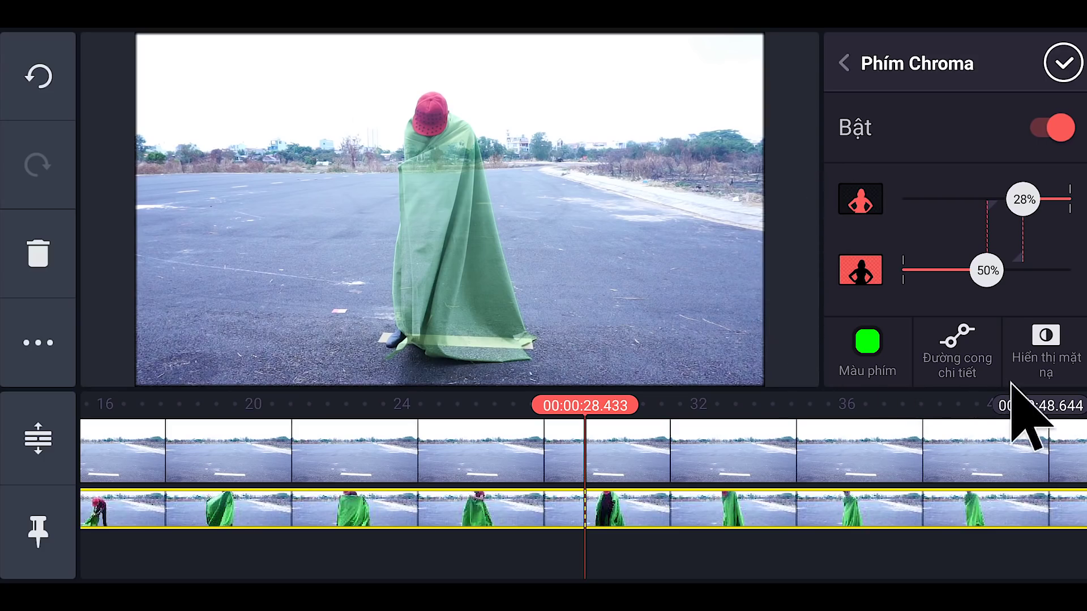
Step: Using the mask display, set the chroma key's background threshold to 70% and its foreground threshold to 29%
left_click(1049, 354)
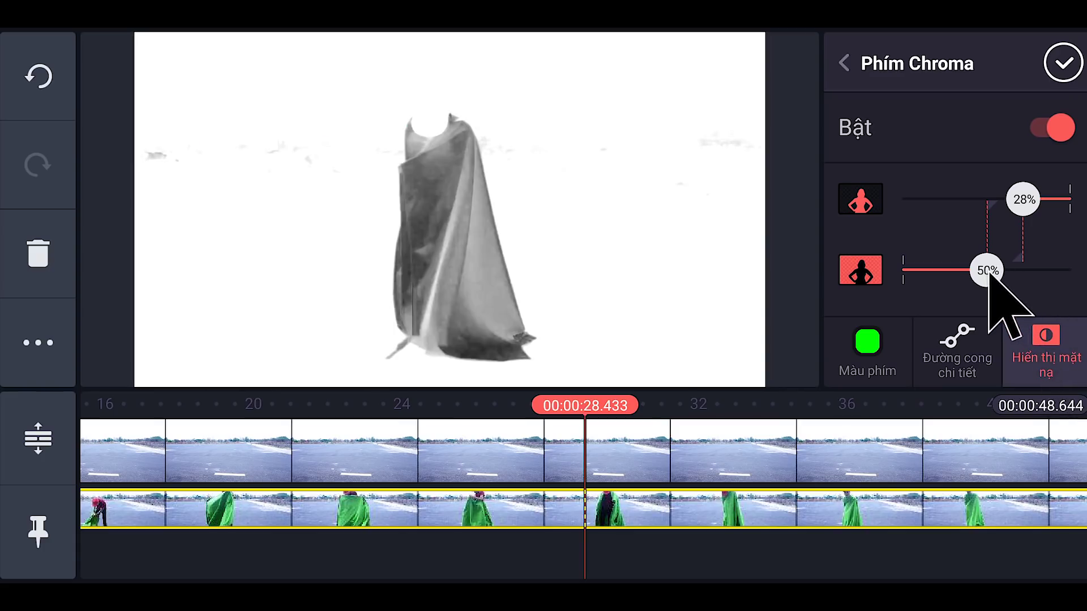
left_click_drag(990, 272, 1025, 278)
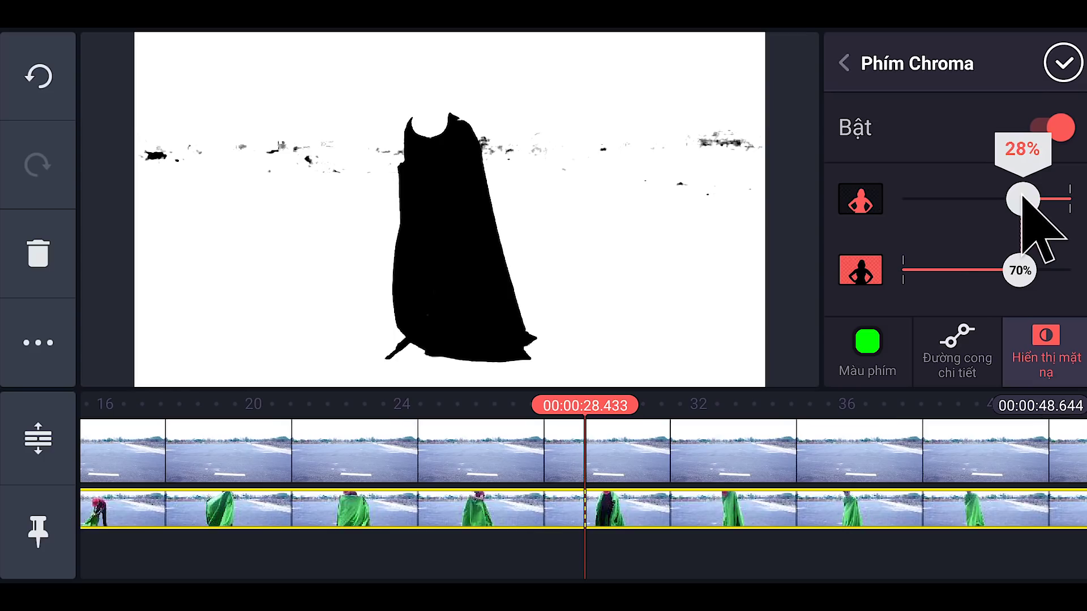
left_click_drag(1017, 199, 1013, 199)
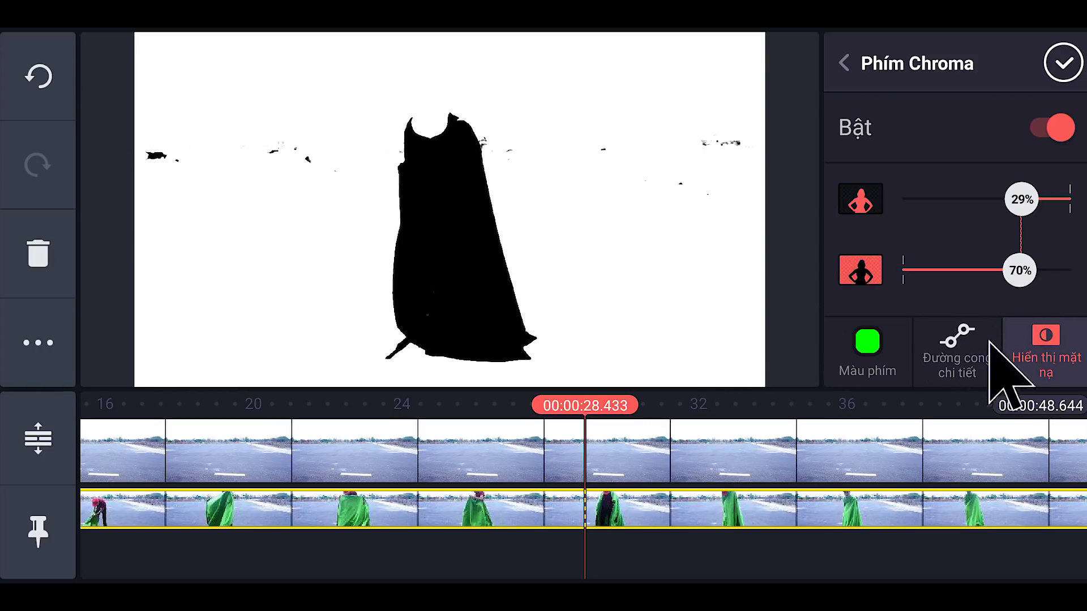
left_click(1045, 353)
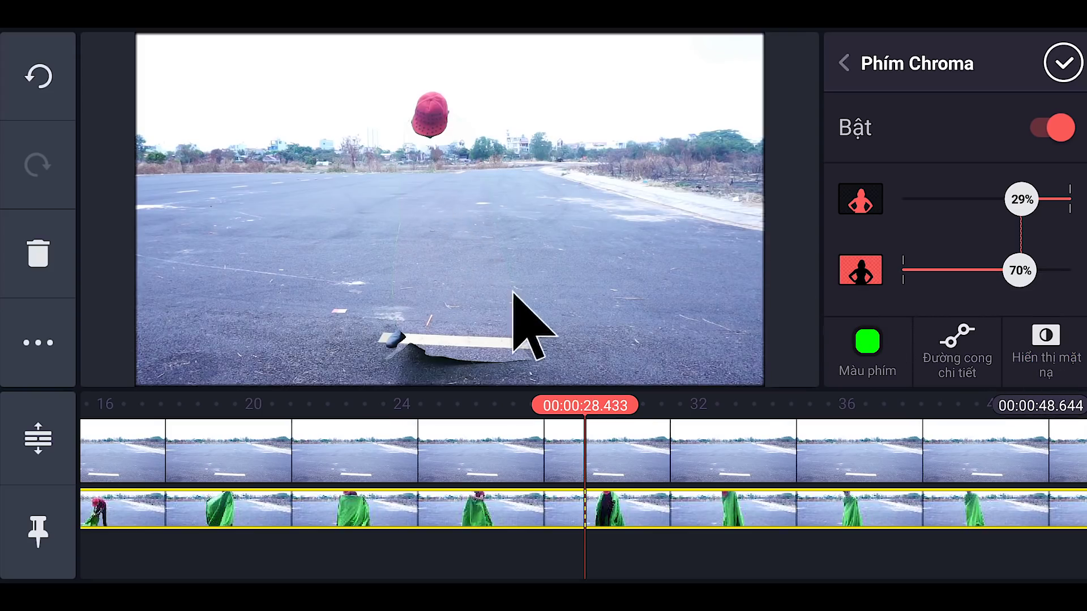
left_click(1063, 62)
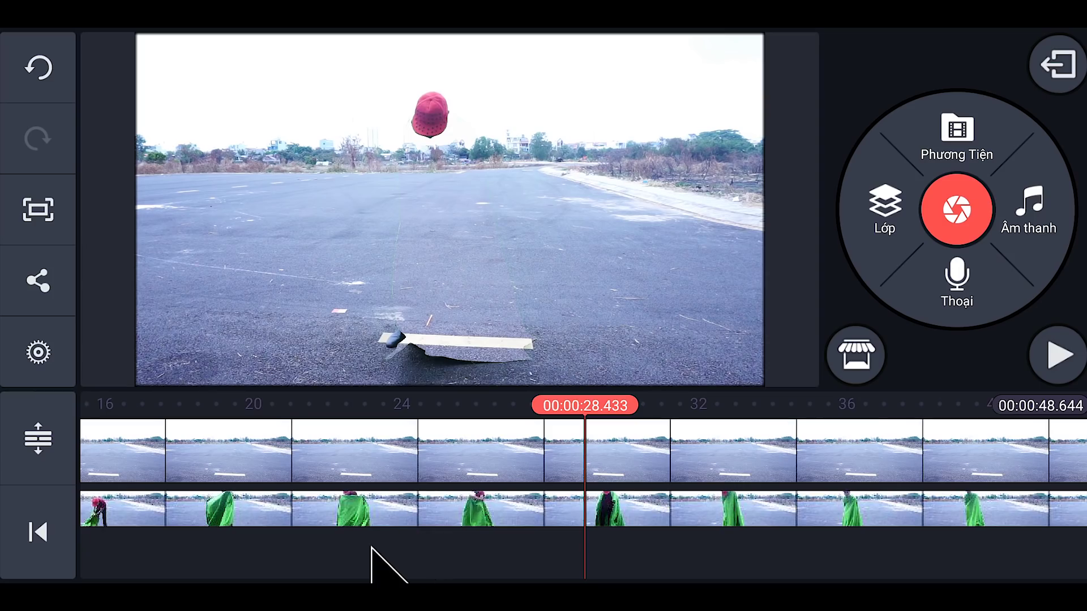
Step: Refine the video layer's chroma key at about 22.7 s, with 72% for the background and 26% for the foreground
left_click_drag(372, 548, 556, 568)
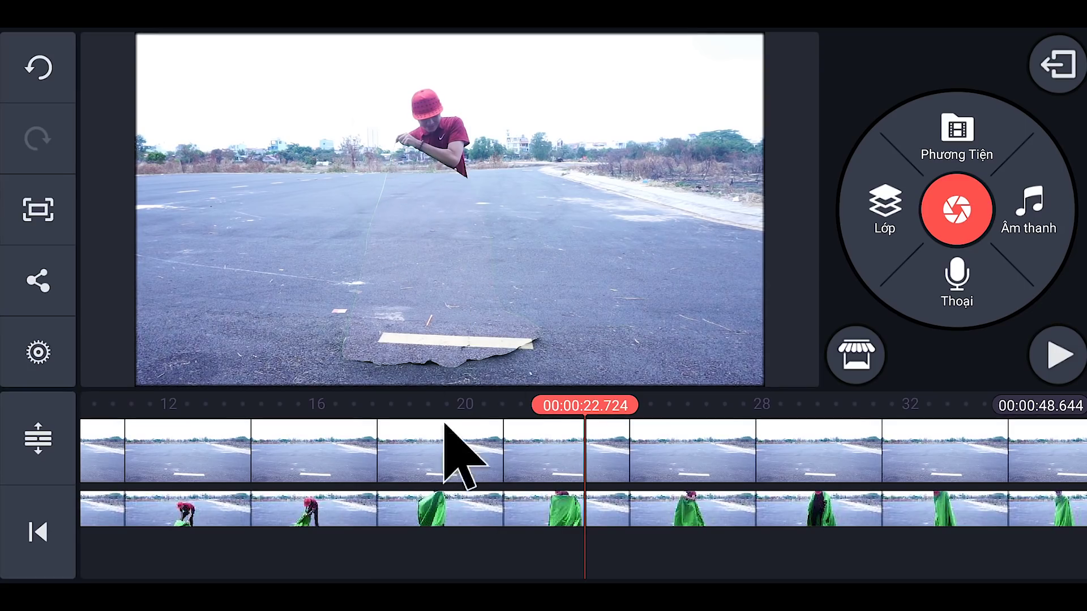
left_click(516, 508)
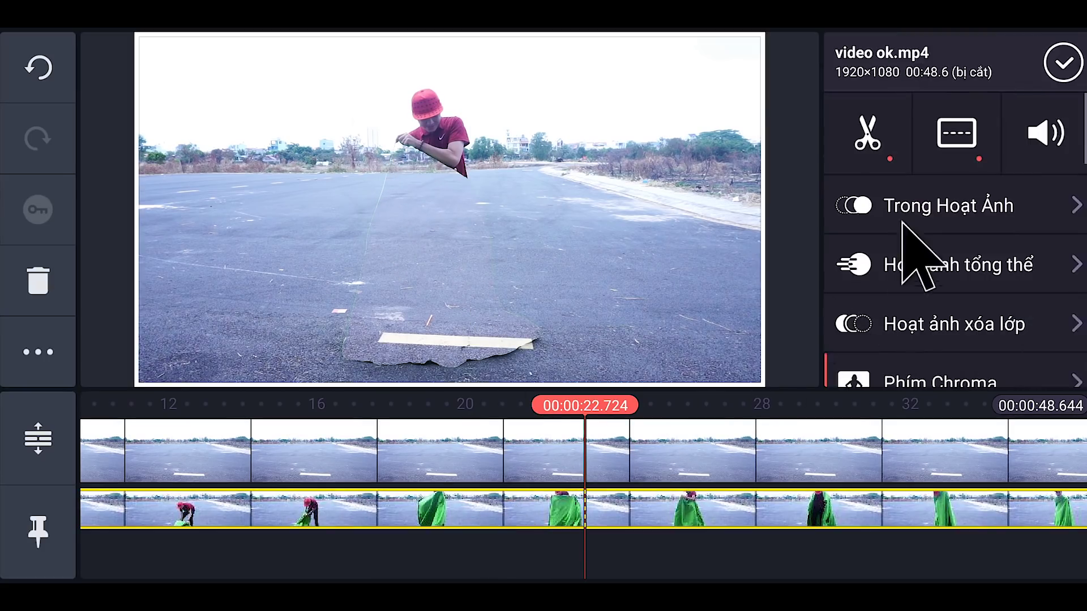
scroll(957, 170, "down", 2)
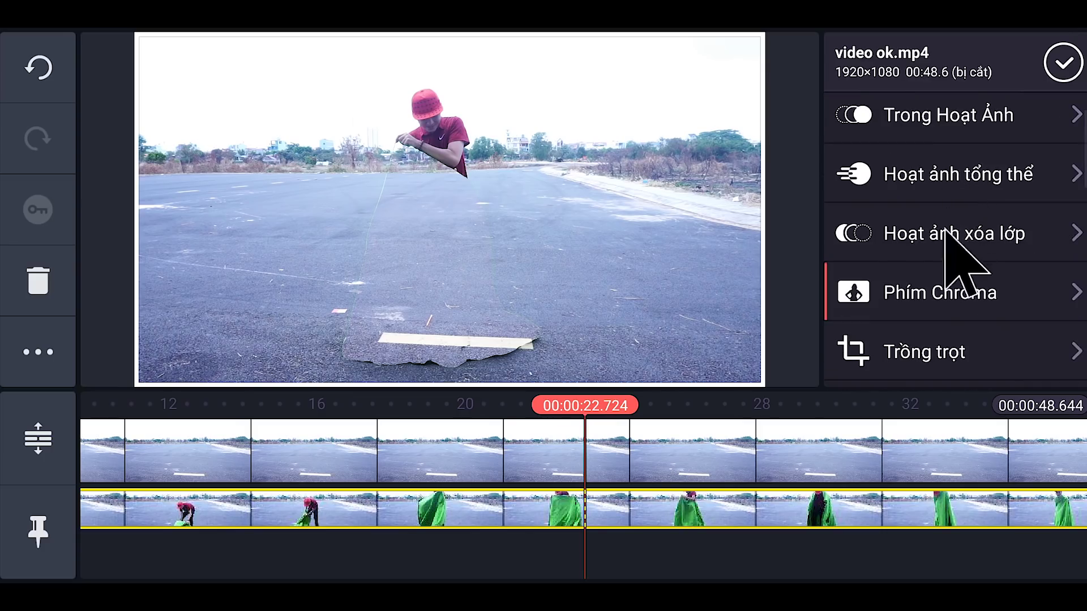
left_click(934, 289)
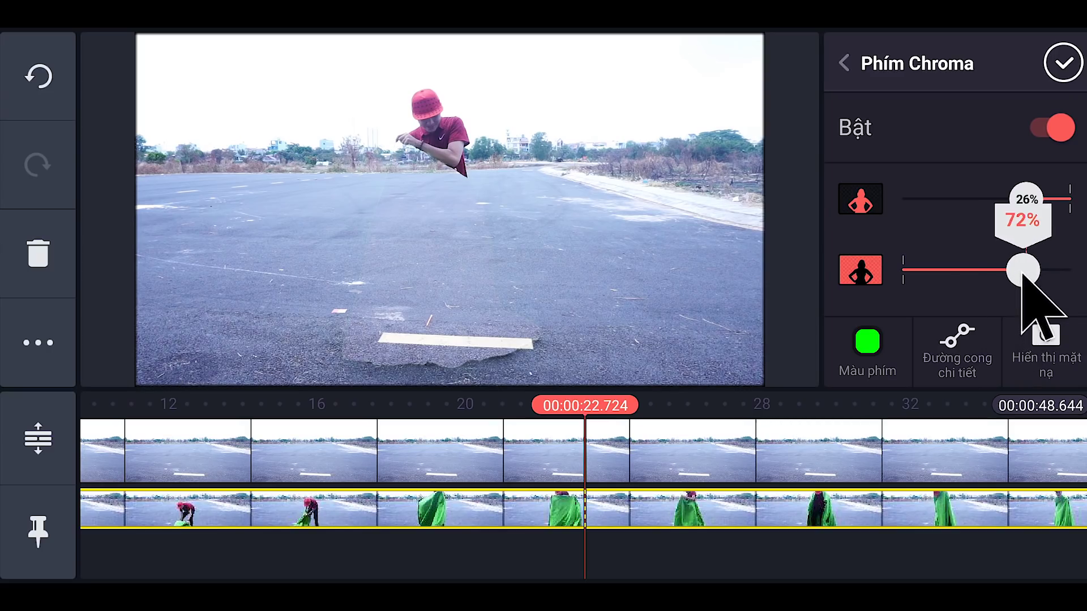
left_click_drag(1022, 275, 1023, 276)
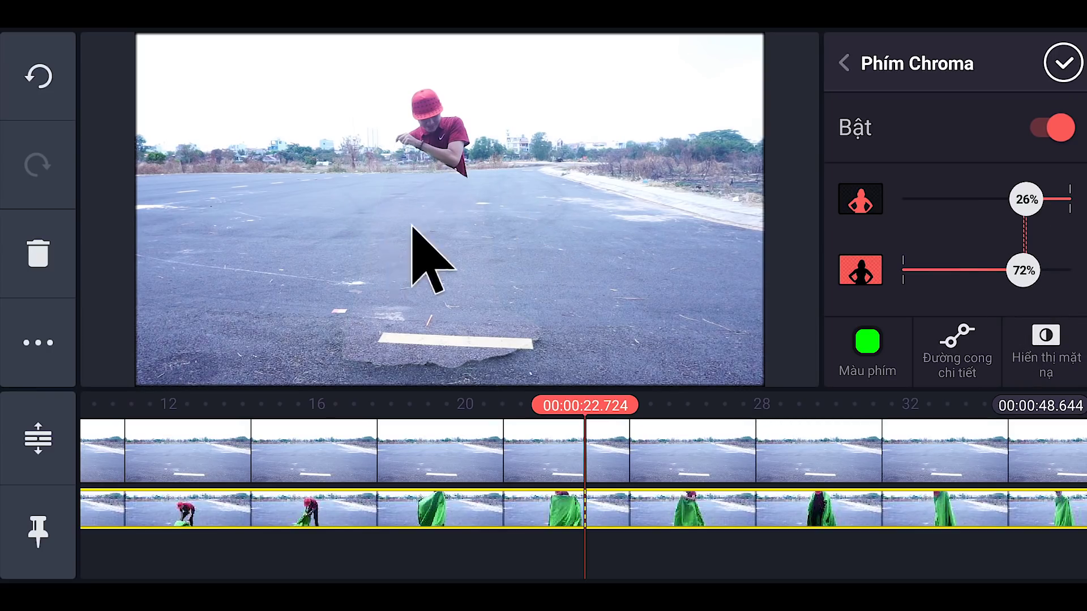
left_click(1054, 63)
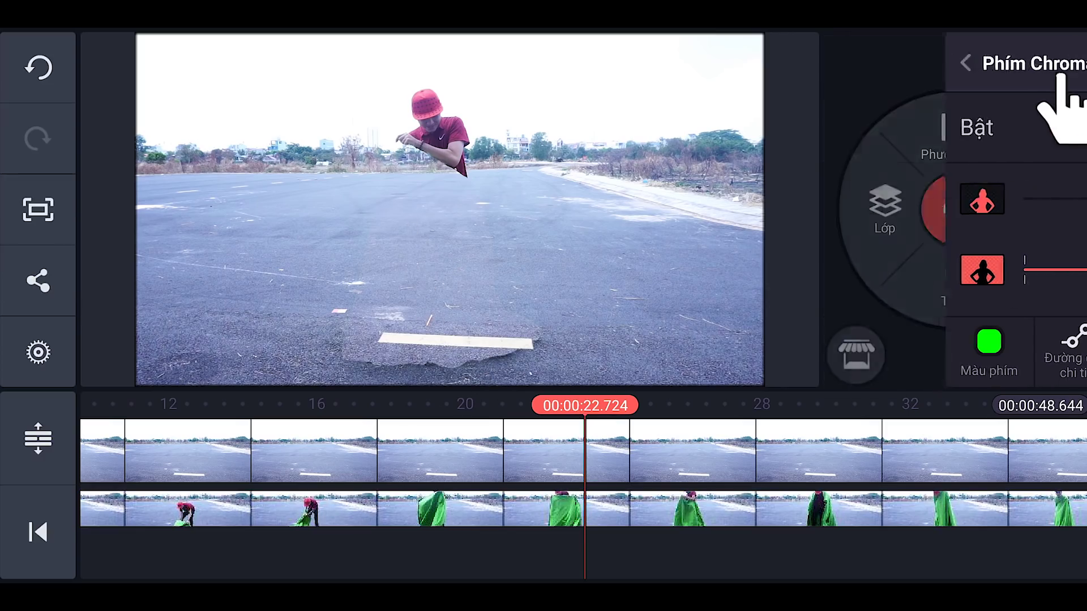
Step: Preview the keyed footage around 28 s and add the captured empty-road image as a new media layer
left_click_drag(789, 539, 932, 553)
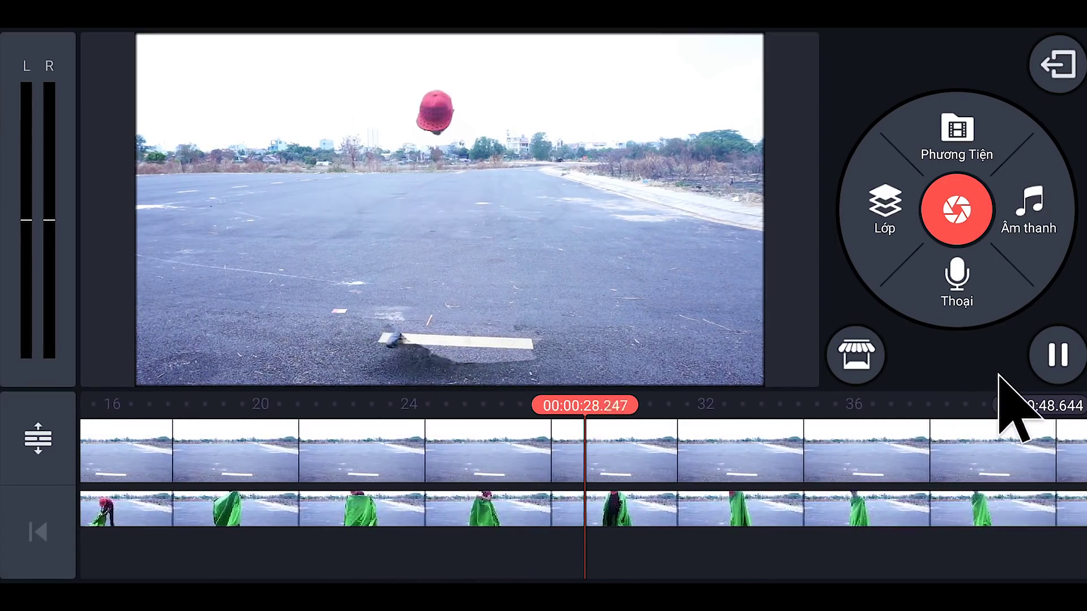
left_click(1057, 355)
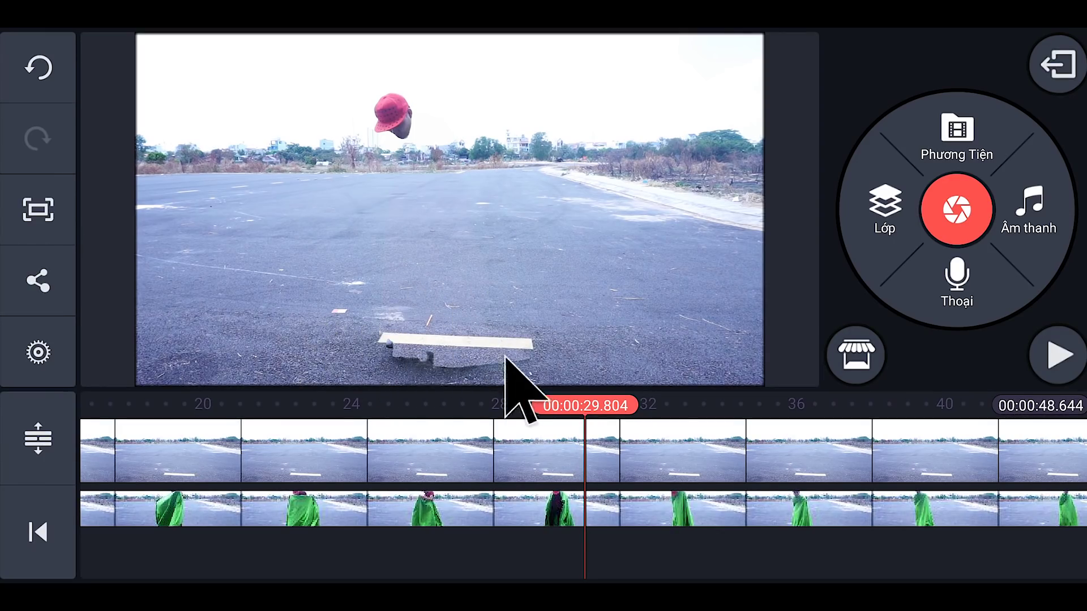
left_click(884, 201)
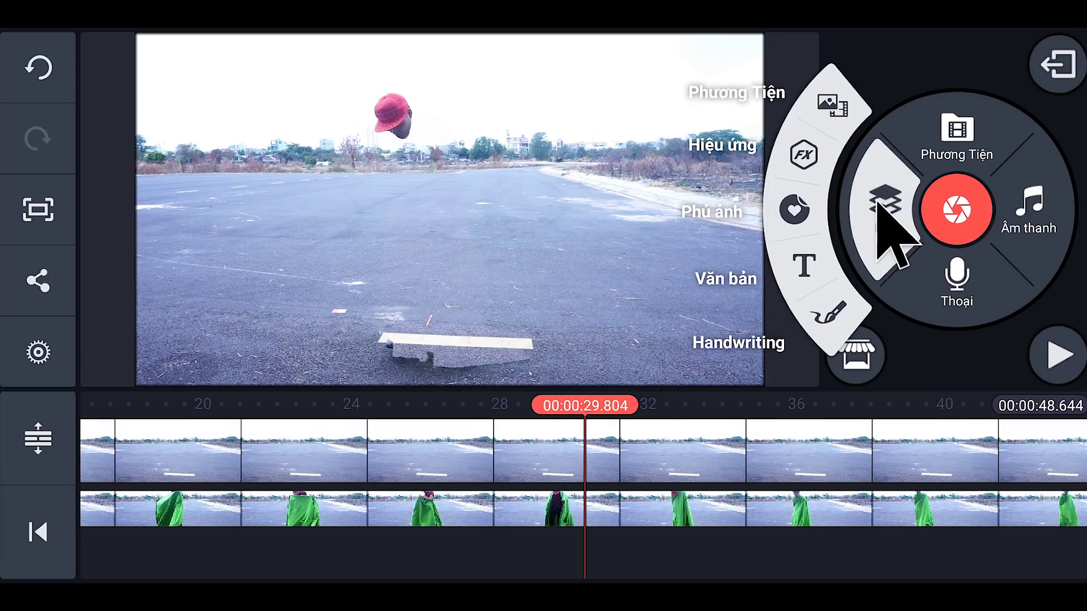
left_click(833, 103)
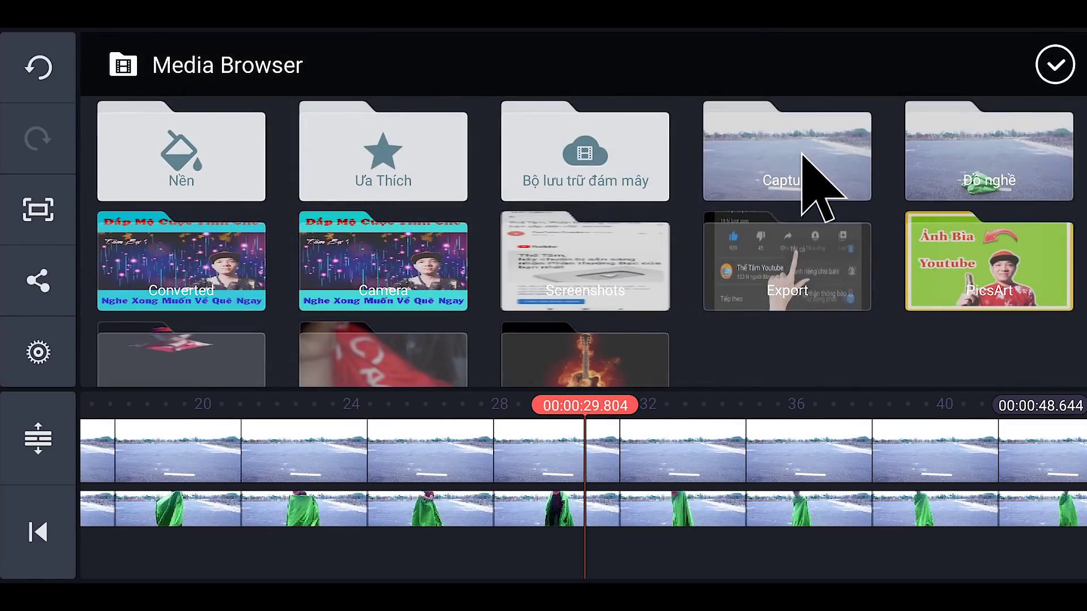
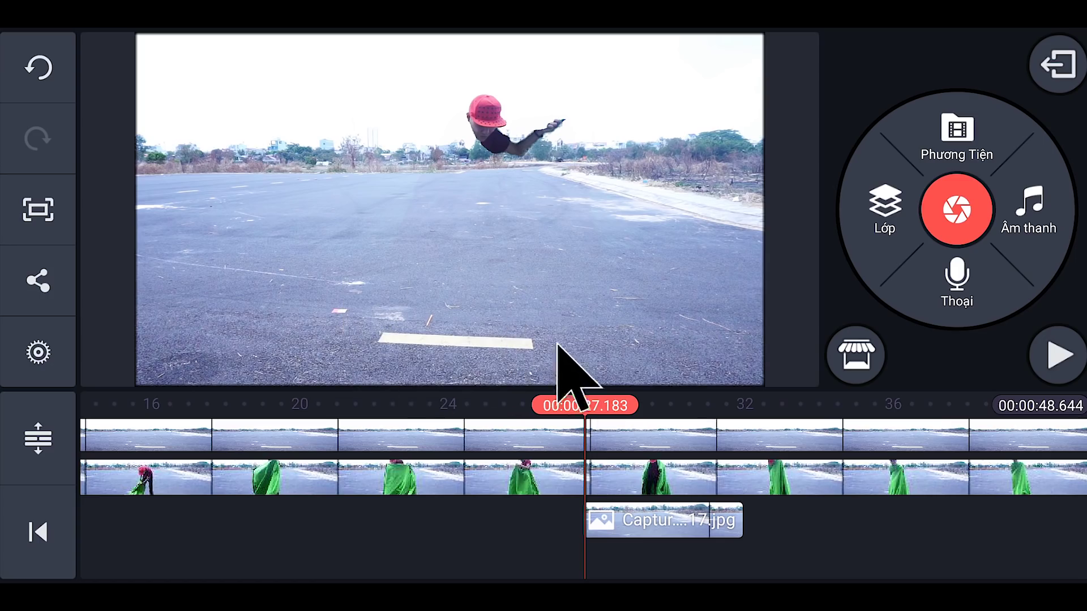
Step: Extend the captured empty-road image layer past 36 s to cover more of the remaining cloaked section
left_click_drag(805, 525, 735, 539)
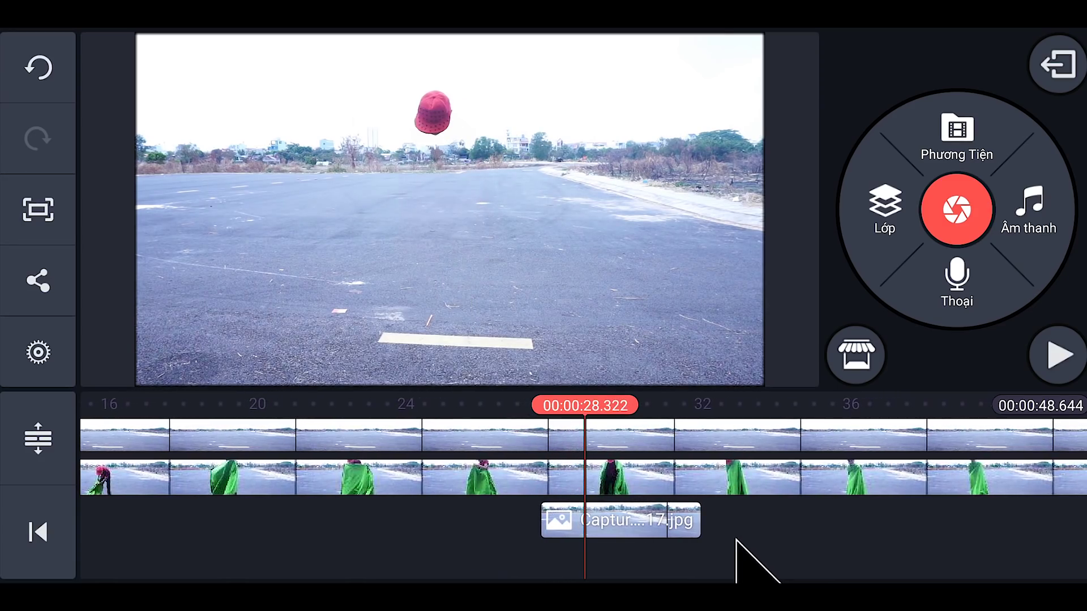
left_click_drag(887, 534, 687, 497)
left_click(687, 494)
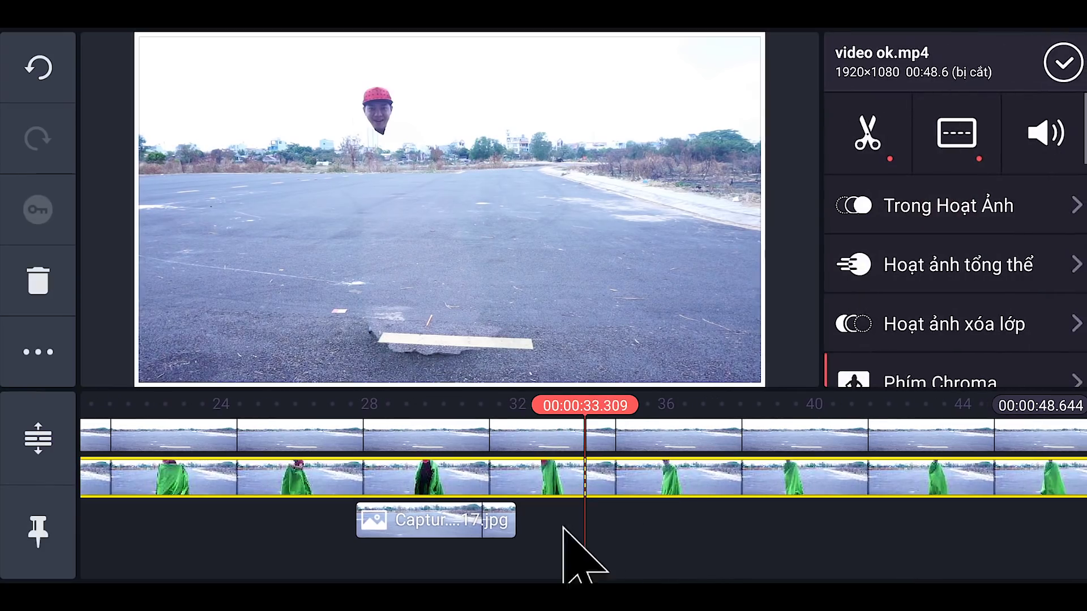
left_click(480, 512)
left_click(485, 515)
left_click_drag(589, 519, 1060, 520)
left_click_drag(595, 527, 985, 558)
left_click(625, 528)
left_click_drag(662, 577, 984, 567)
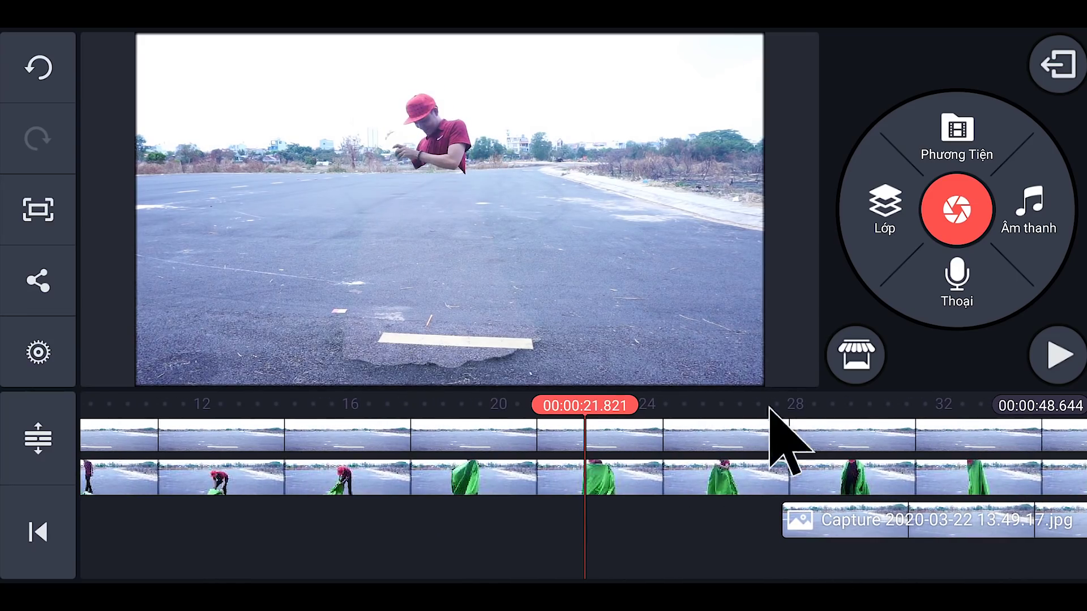
Step: Add the song "nhạc vui" to the project as background music
left_click(1017, 218)
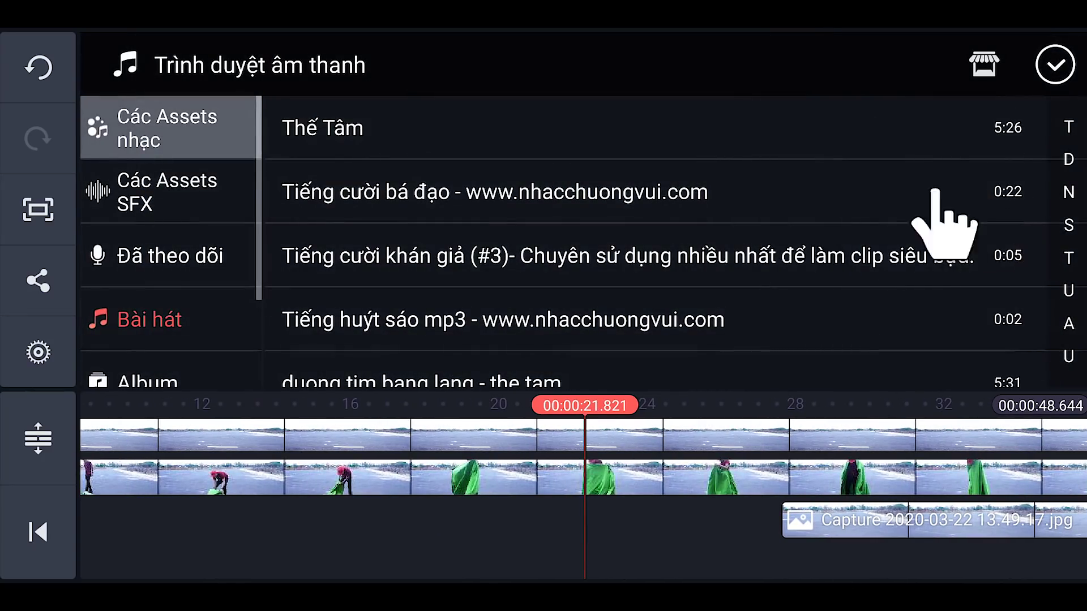
scroll(573, 192, "down", 5)
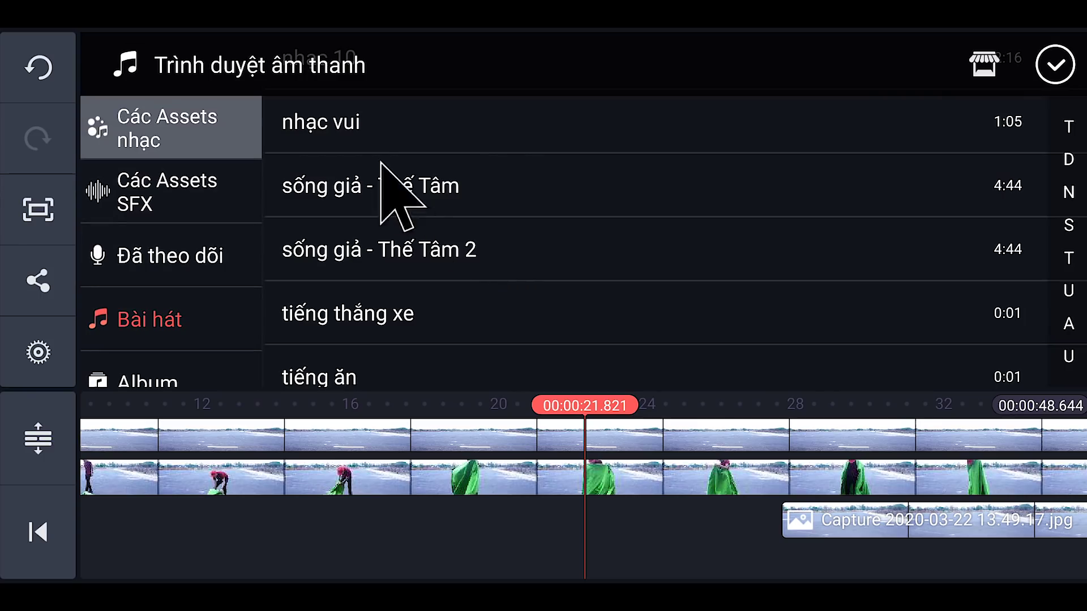
left_click(362, 126)
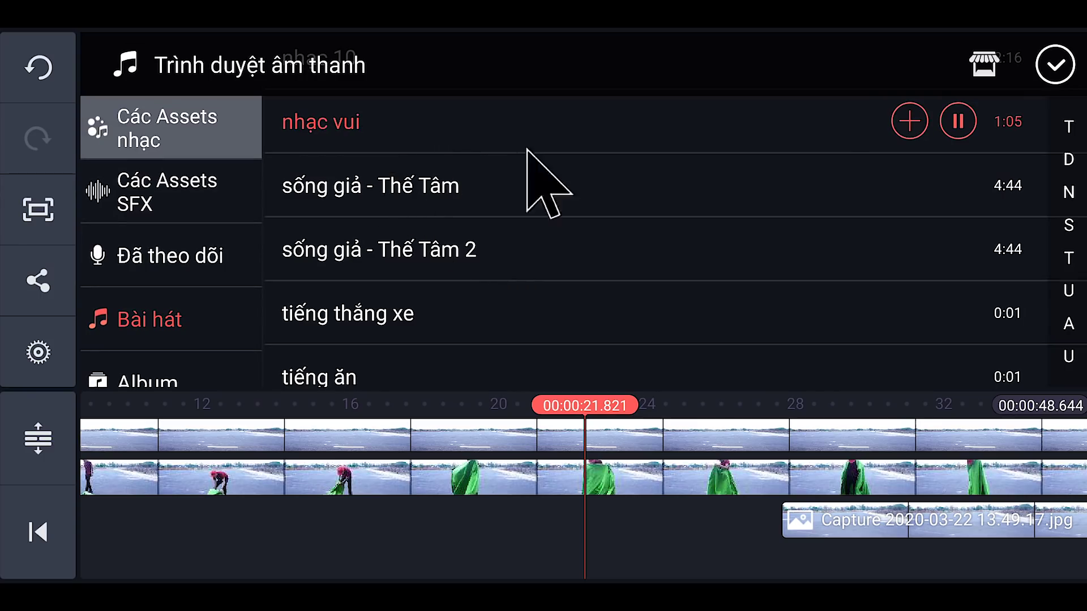
left_click(910, 122)
left_click(1053, 68)
left_click_drag(699, 534, 655, 553)
scroll(723, 521, "down", 10)
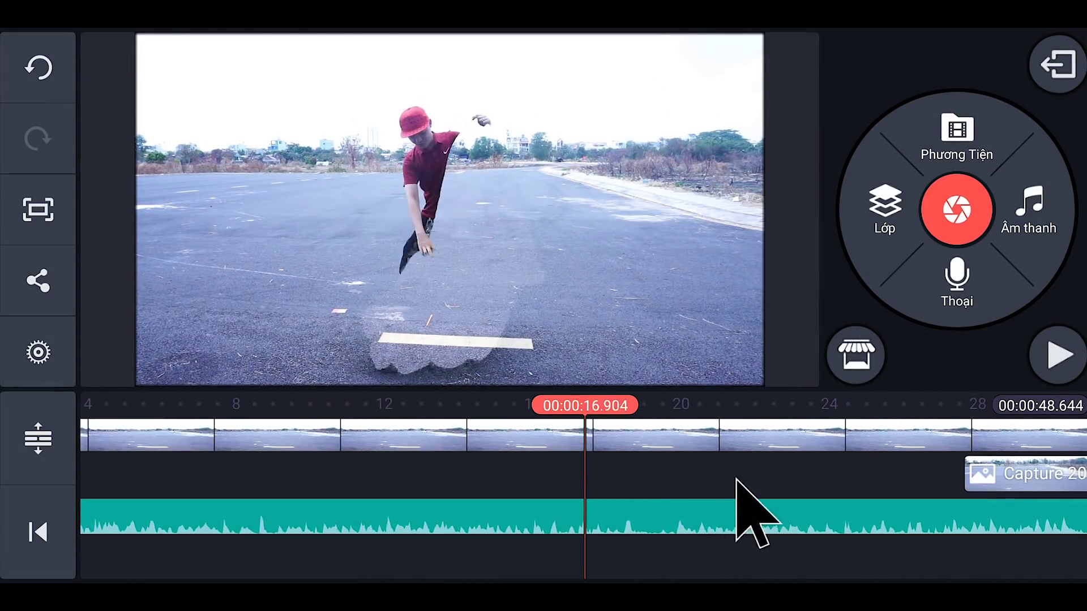
Step: Add the sound effect "tiếng ọt" at 00:00:22.391, where the cloth covers the body
scroll(801, 474, "up", 3)
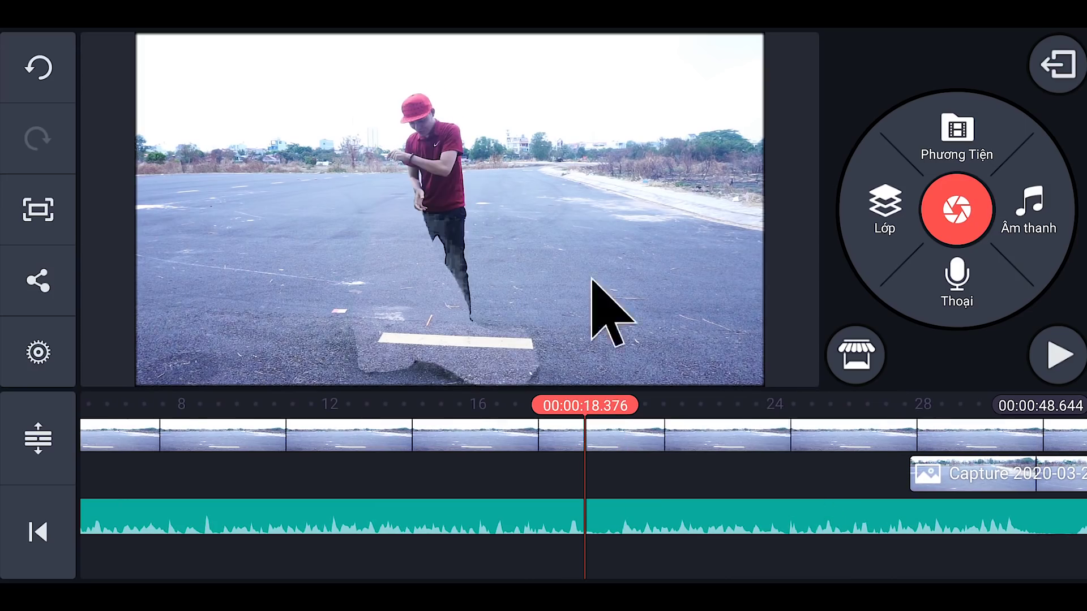
left_click_drag(815, 478, 656, 510)
left_click(1025, 224)
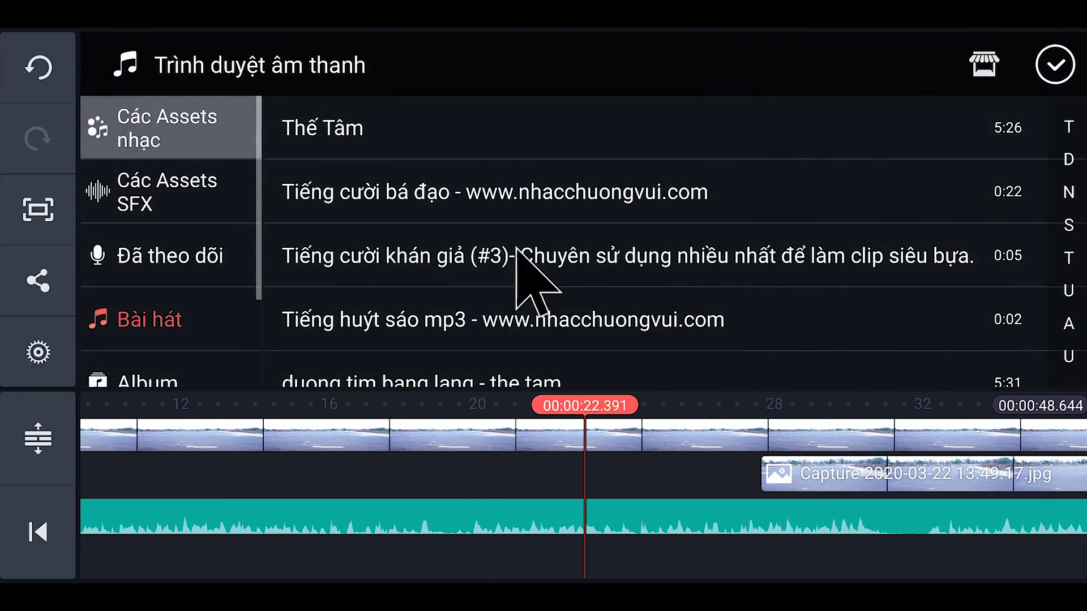
scroll(516, 249, "down", 5)
scroll(471, 255, "down", 5)
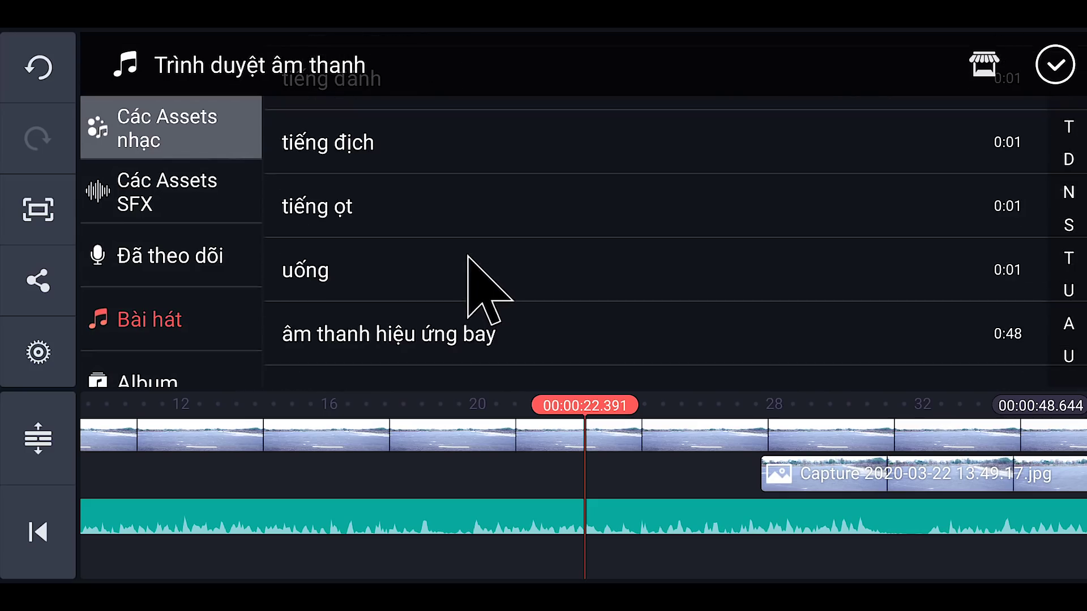
left_click(473, 221)
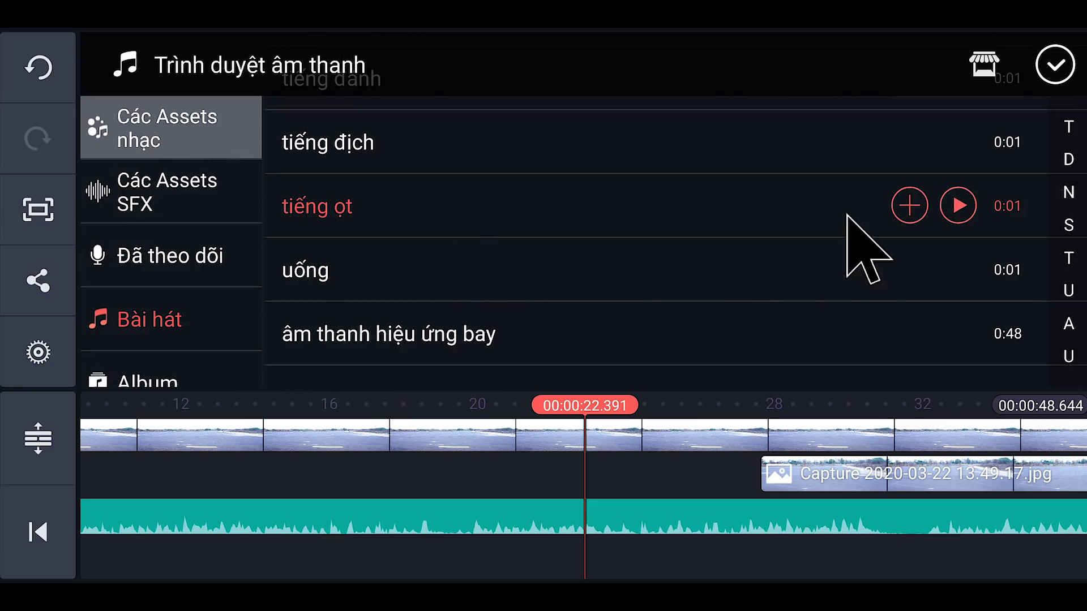
left_click(910, 205)
left_click(1055, 66)
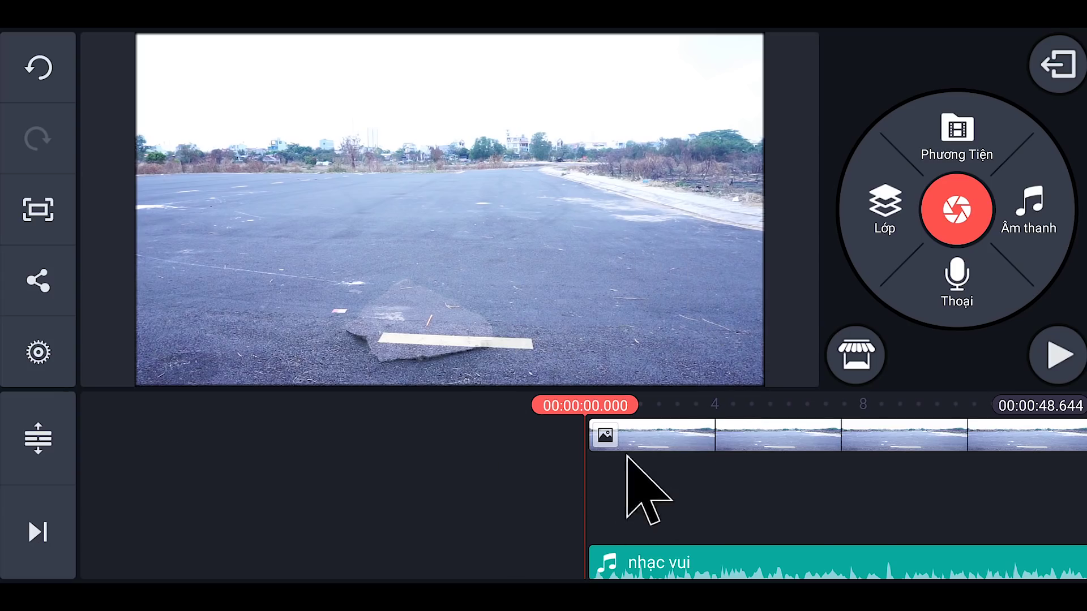
Step: Play the finished composition from the beginning
left_click(1047, 359)
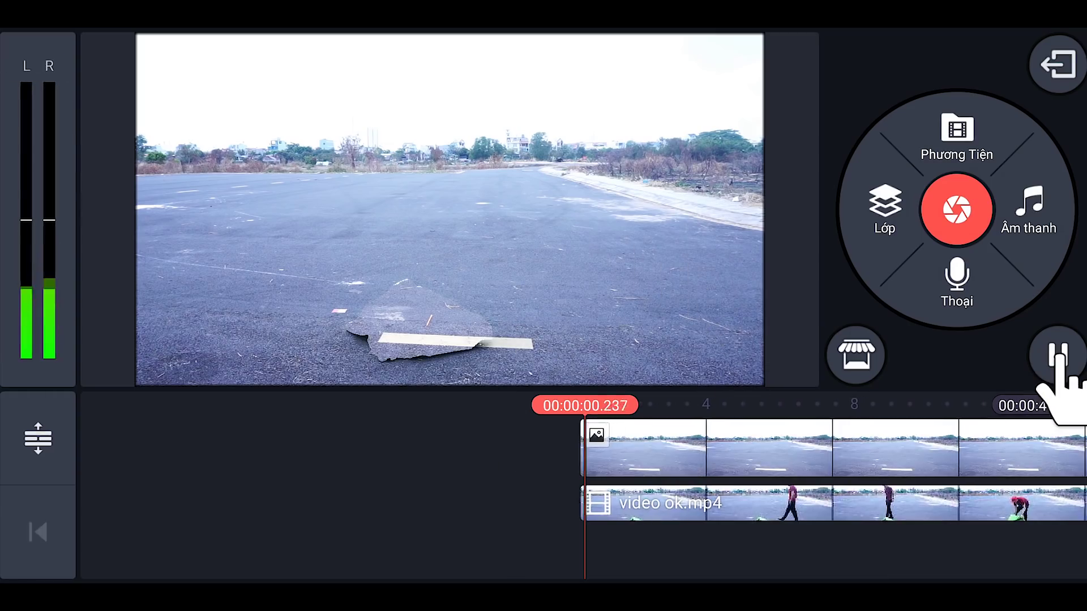